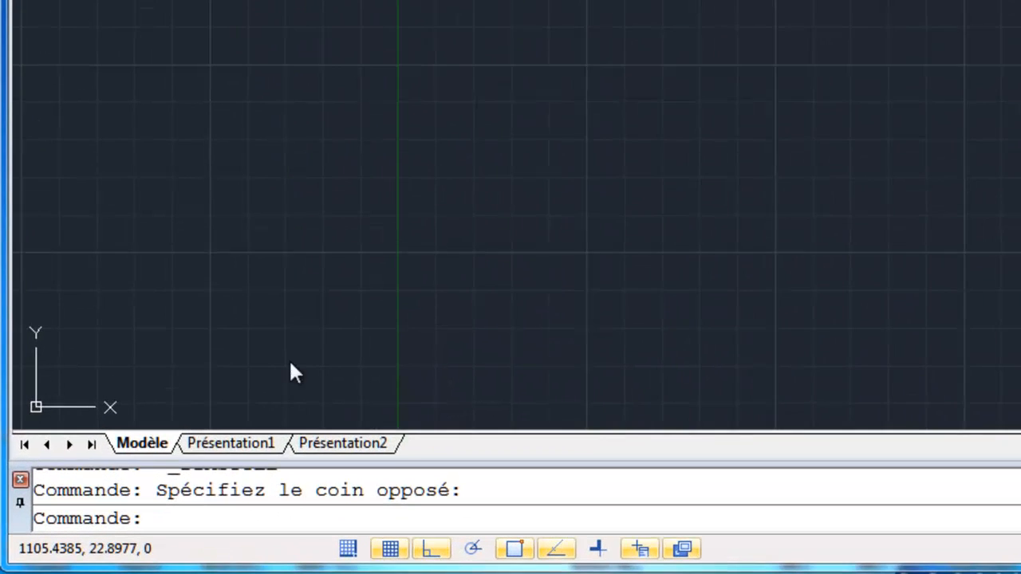
- Turn off the grid display and switch the workspace from Dessin 2D to GstarCAD Classique
{"action": "left_click", "coordinate": [411, 547]}
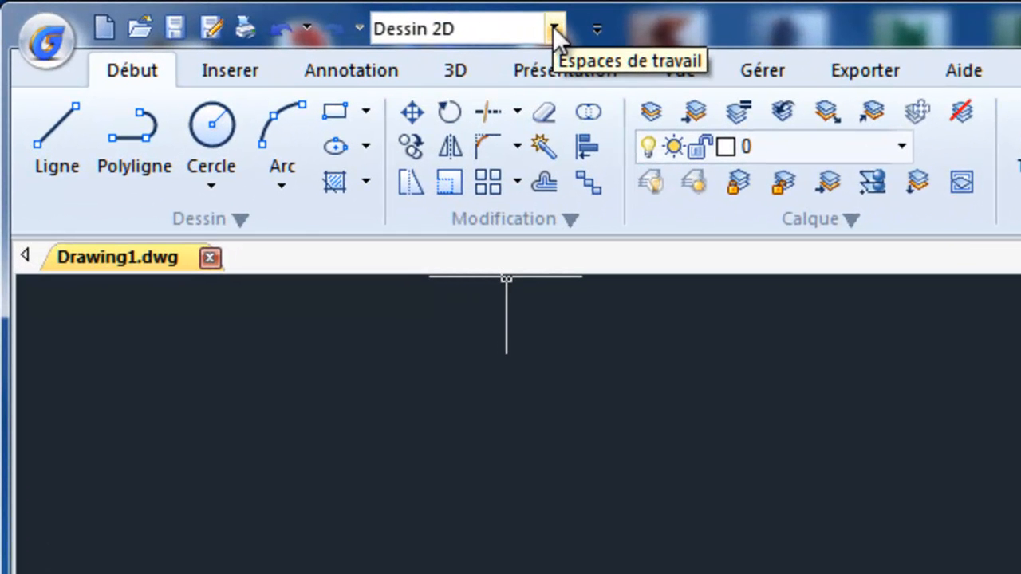
{"action": "left_click", "coordinate": [479, 24]}
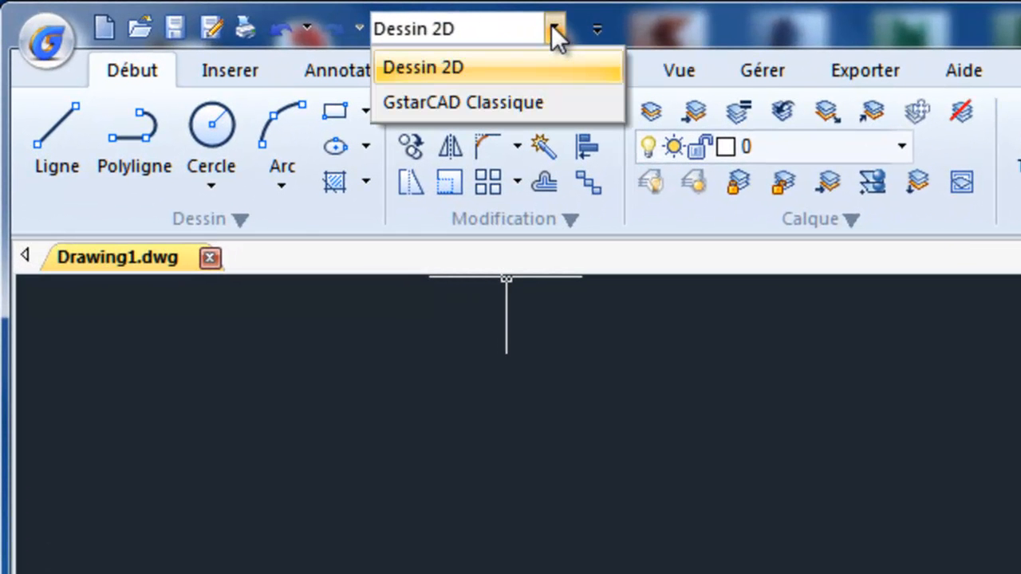
{"action": "left_click", "coordinate": [481, 103]}
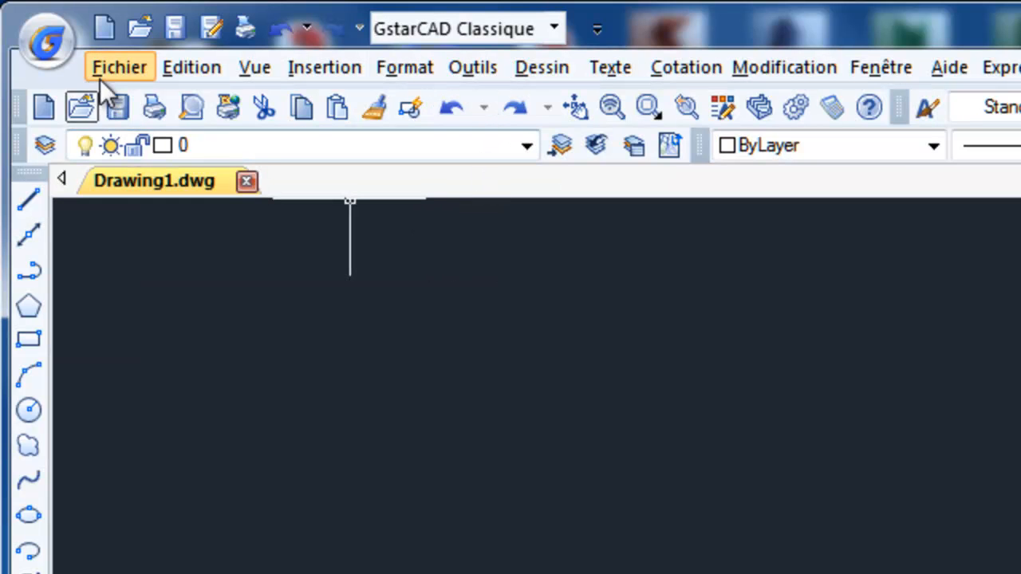
{"action": "left_click", "coordinate": [140, 70]}
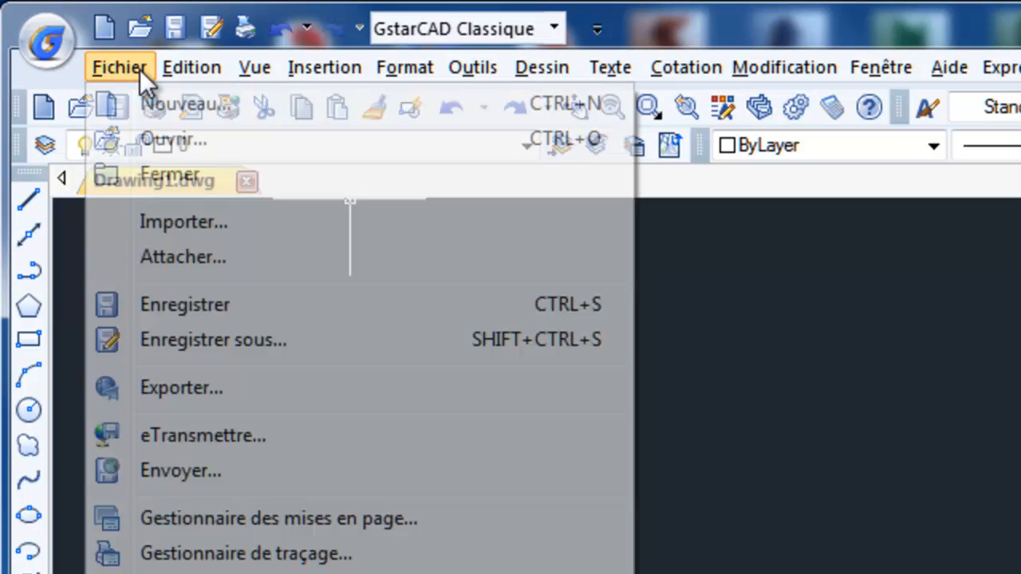
{"action": "left_click", "coordinate": [816, 334]}
{"action": "left_click", "coordinate": [817, 334]}
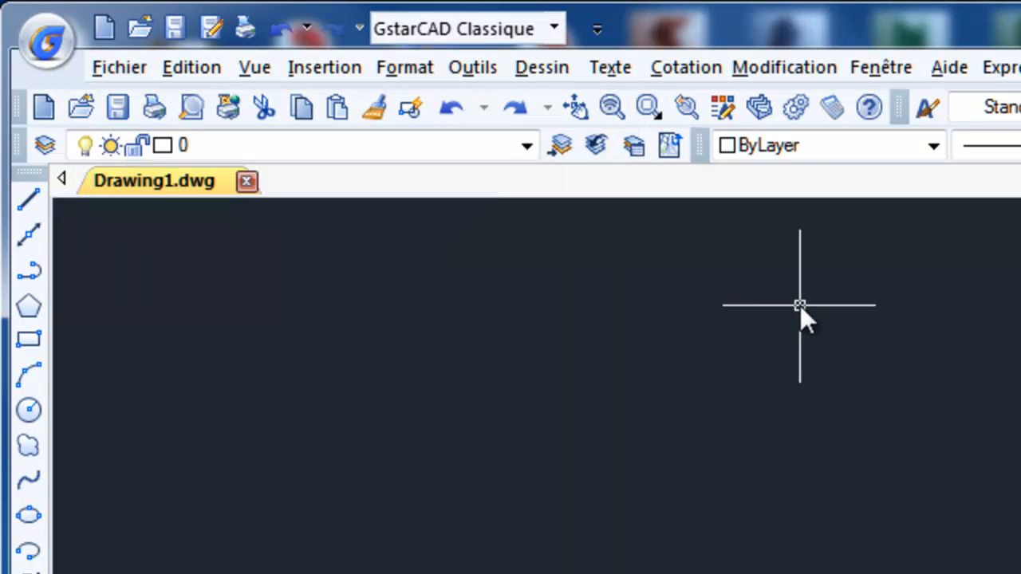
- Undock the Dessin toolbar into the drawing area and dock it back in its original place
{"action": "left_click_drag", "start_coordinate": [29, 172], "coordinate": [349, 292]}
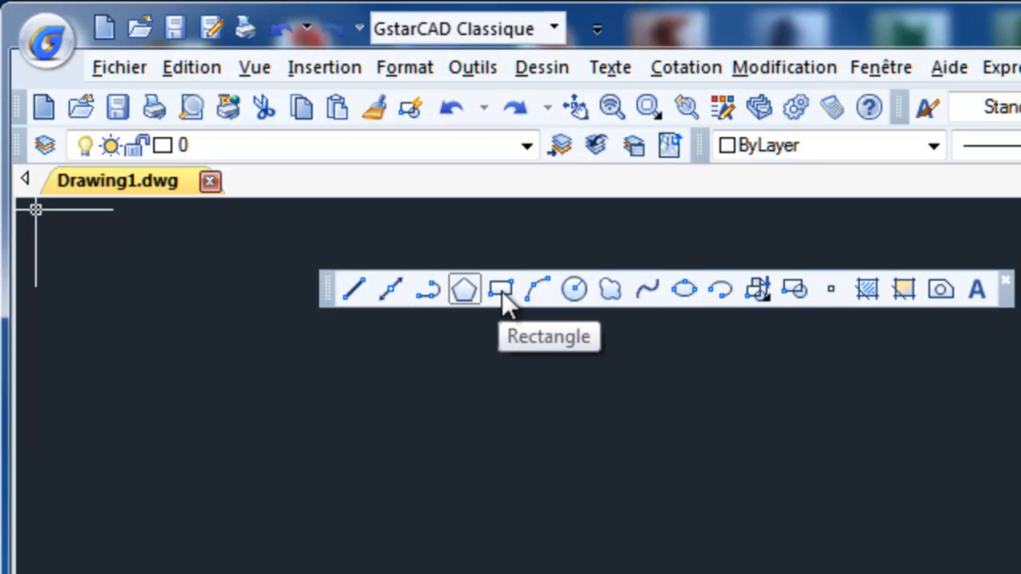
{"action": "left_click_drag", "start_coordinate": [336, 302], "coordinate": [11, 257]}
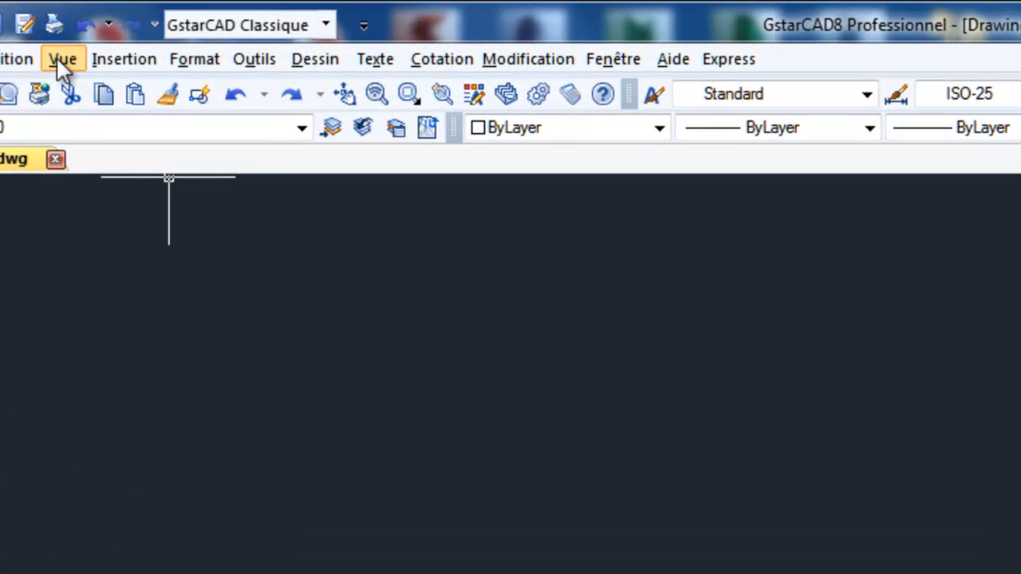
- Display the Accrochage aux objets toolbar and place it floating near the upper edge of the drawing area
{"action": "left_click", "coordinate": [58, 59]}
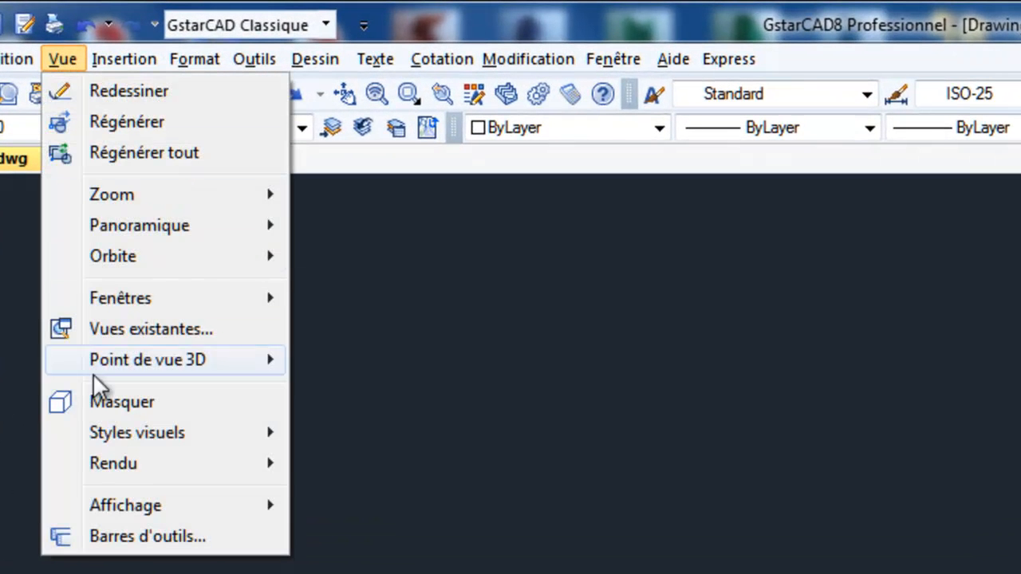
{"action": "left_click", "coordinate": [118, 536]}
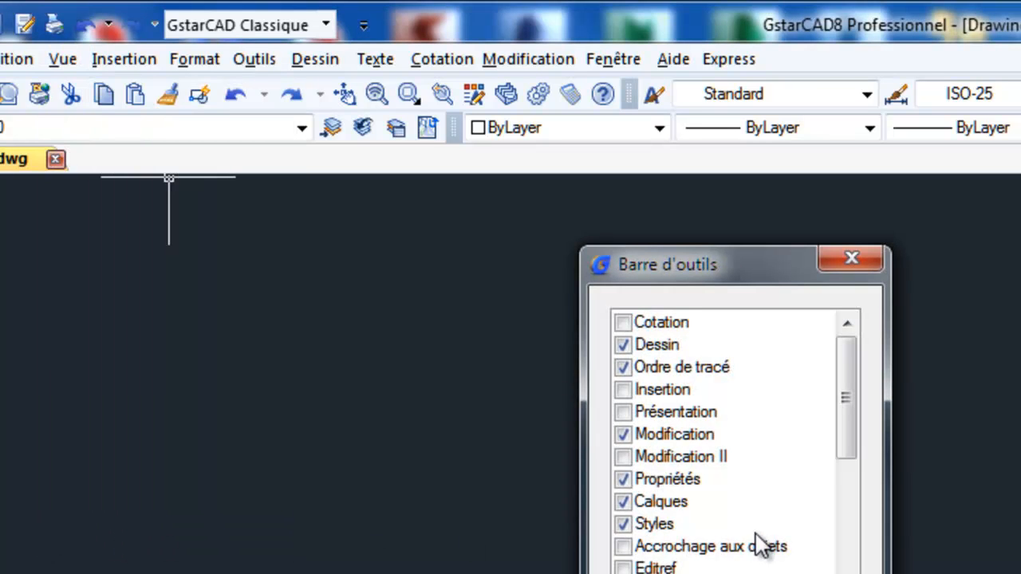
{"action": "left_click", "coordinate": [623, 547]}
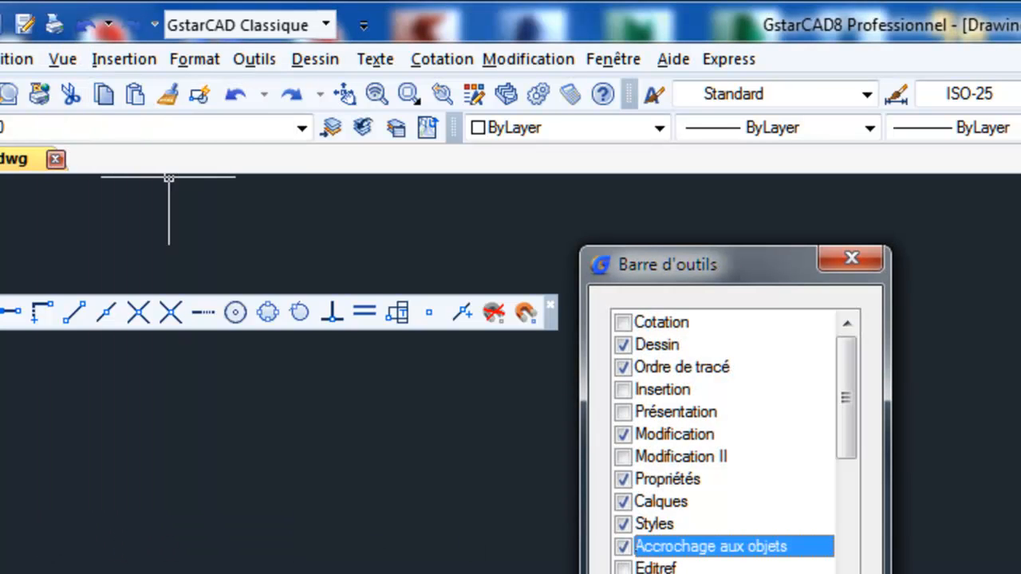
{"action": "left_click", "coordinate": [677, 573]}
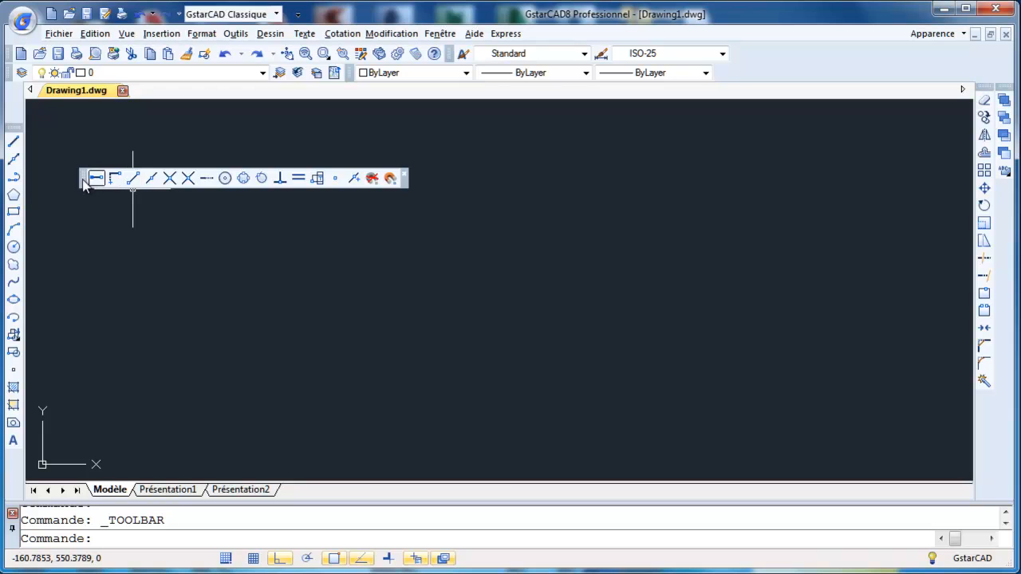
{"action": "left_click_drag", "start_coordinate": [82, 182], "coordinate": [80, 140]}
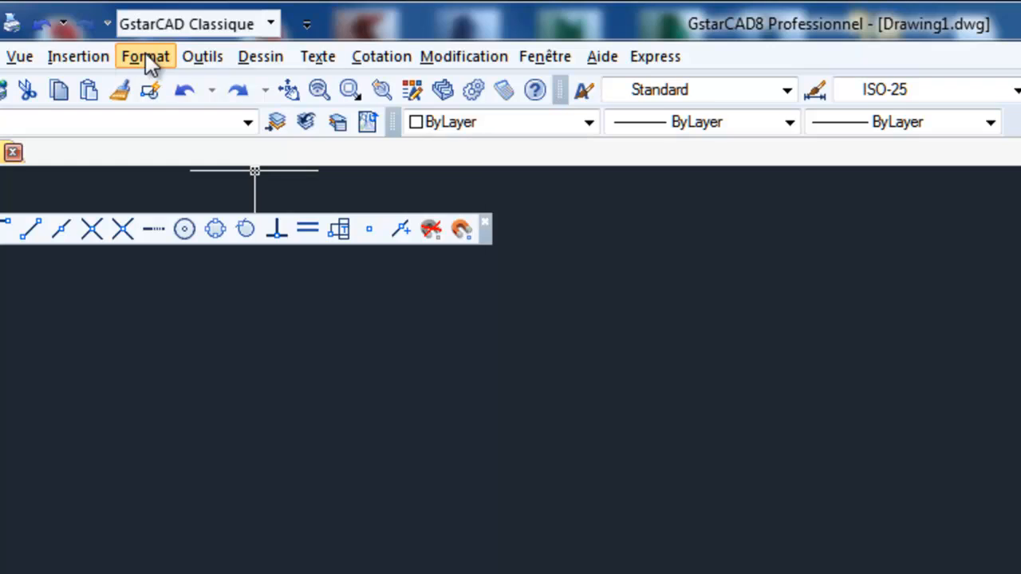
- Set the drawing units' insertion scale to Millimètres and confirm the units settings
{"action": "left_click", "coordinate": [147, 58]}
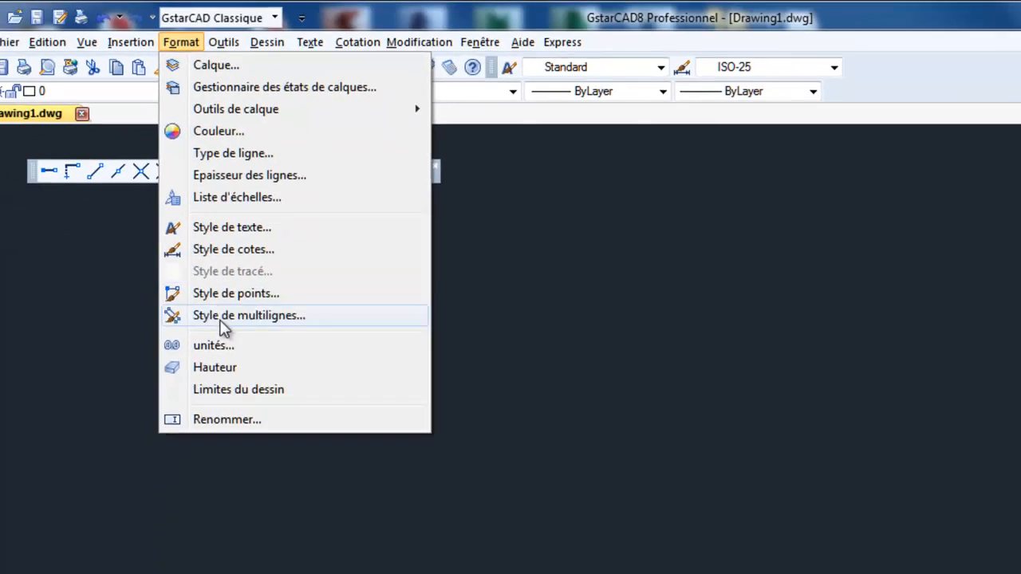
{"action": "left_click", "coordinate": [224, 344]}
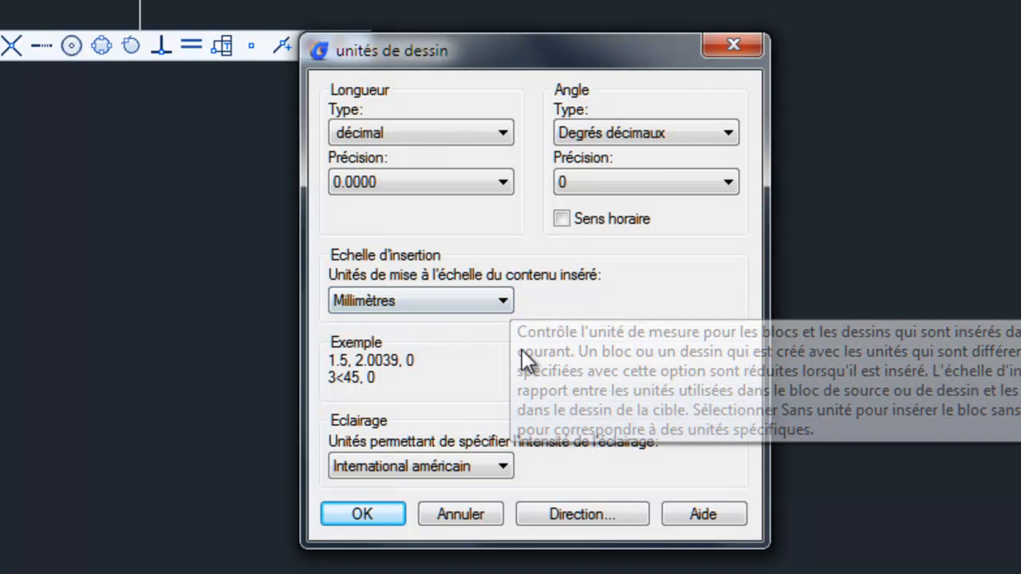
{"action": "left_click", "coordinate": [501, 301]}
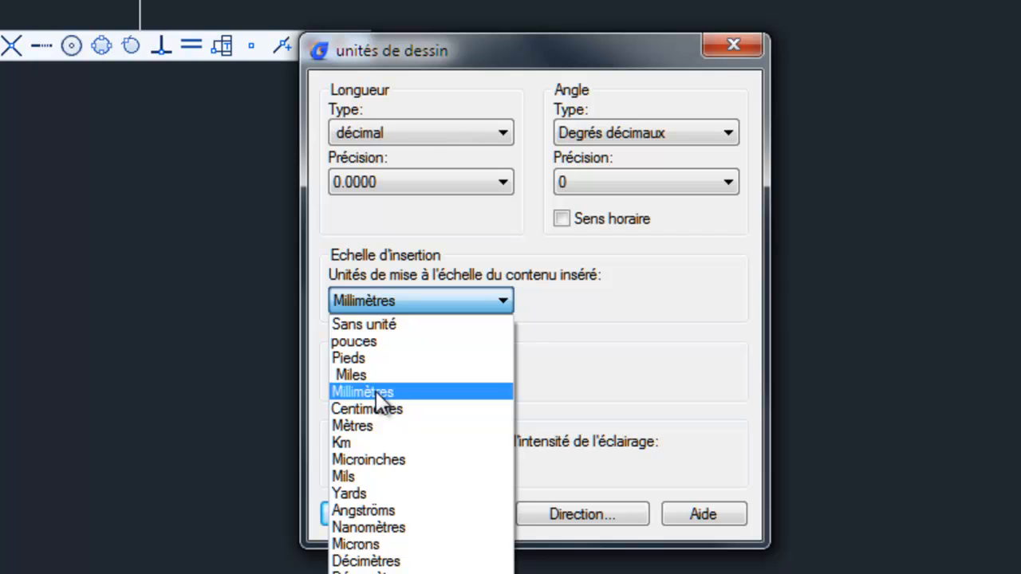
{"action": "left_click", "coordinate": [376, 391]}
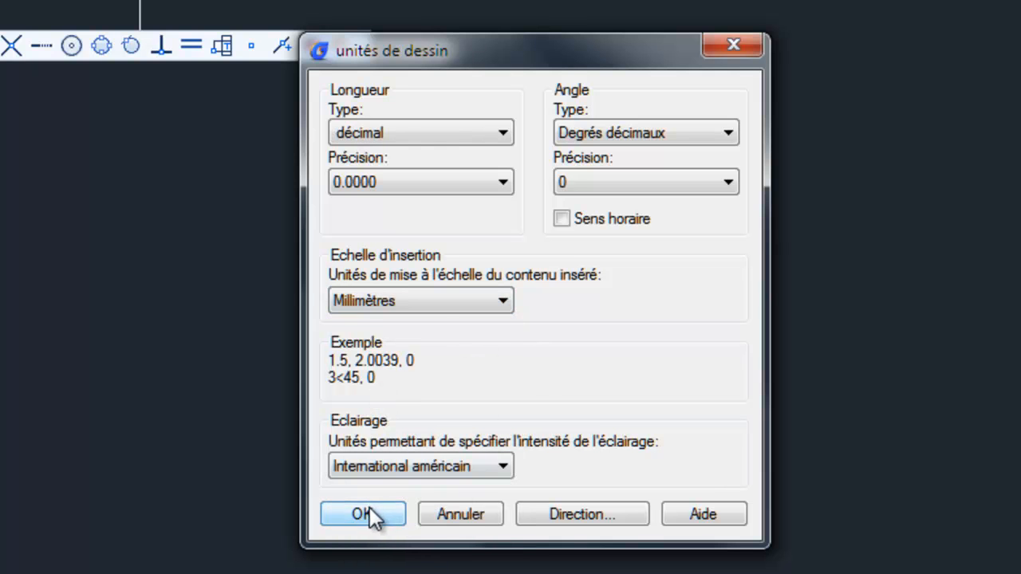
{"action": "left_click", "coordinate": [442, 298]}
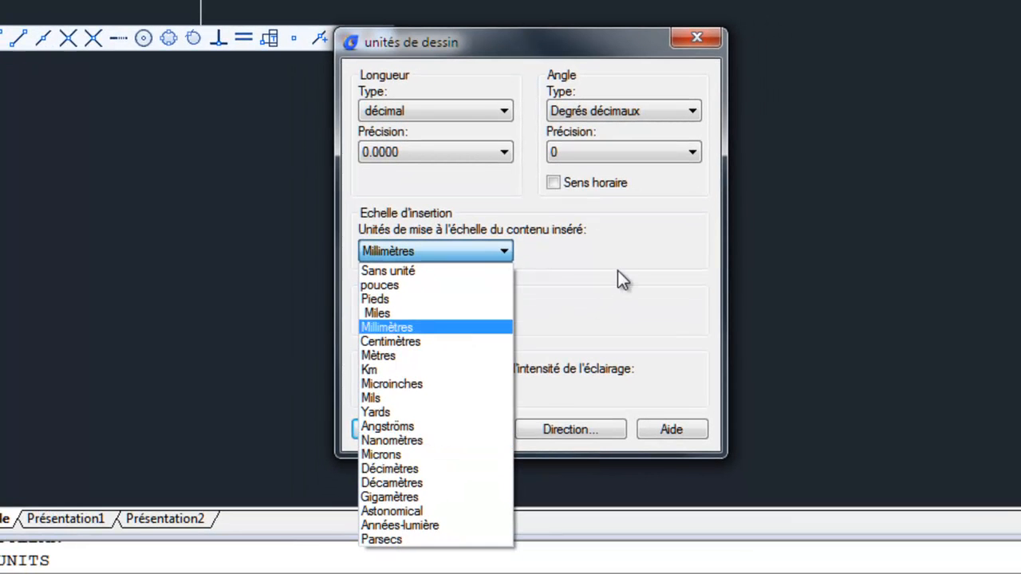
{"action": "left_click", "coordinate": [623, 266]}
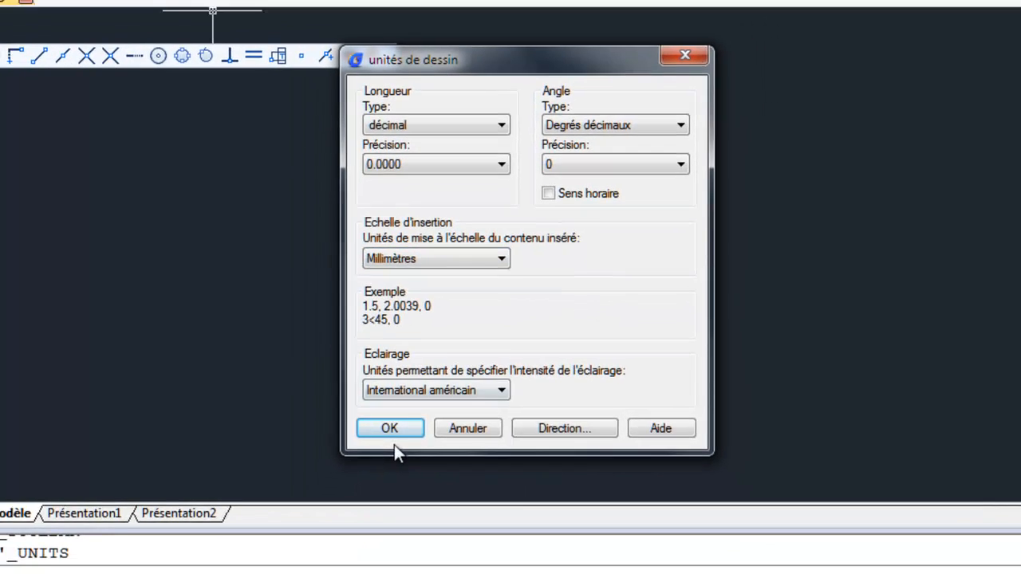
{"action": "left_click", "coordinate": [388, 430]}
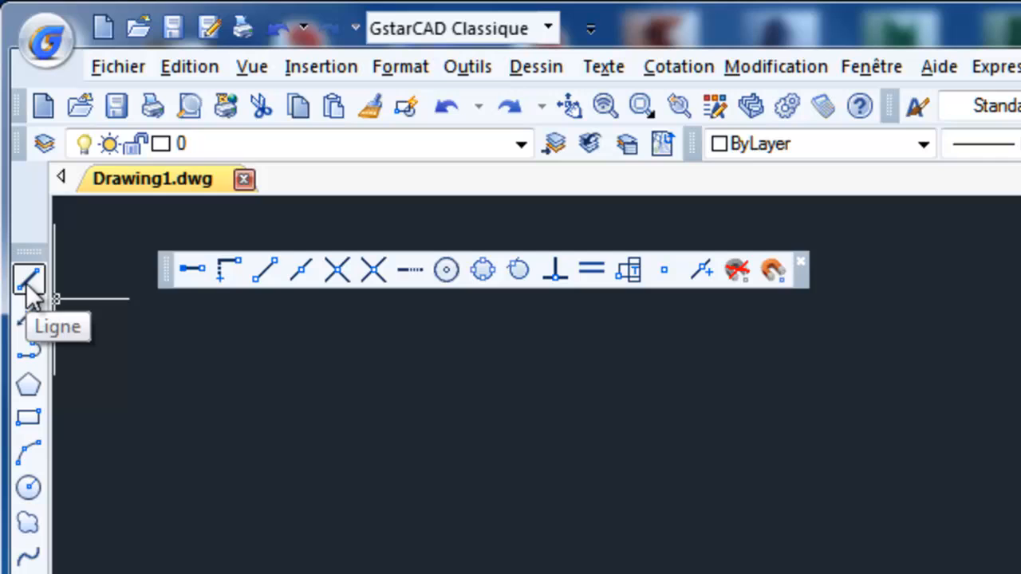
- Start a line in the drawing area with ortho mode on and draw a horizontal segment 500 mm to the right
{"action": "left_click", "coordinate": [28, 281]}
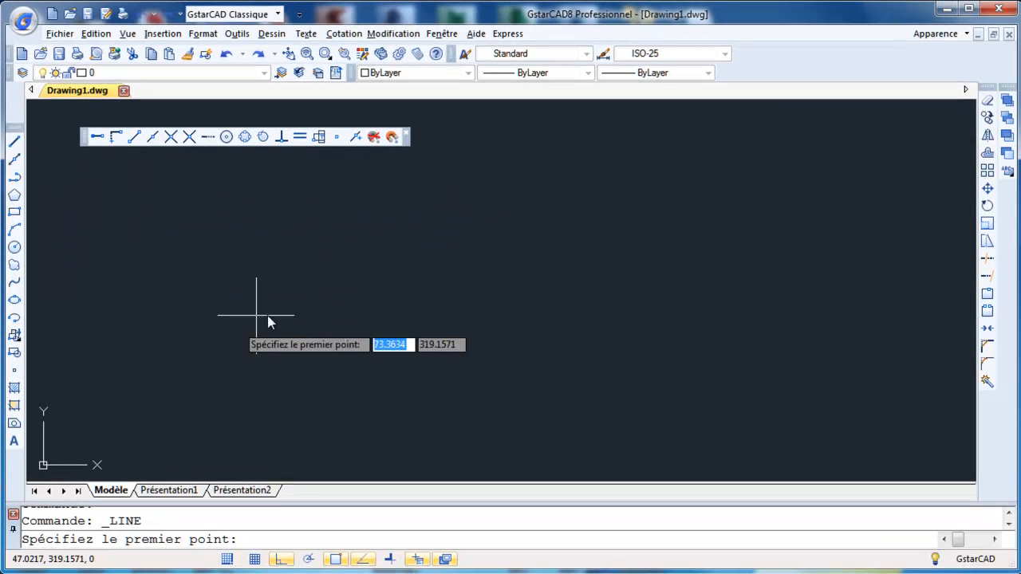
{"action": "left_click", "coordinate": [288, 358]}
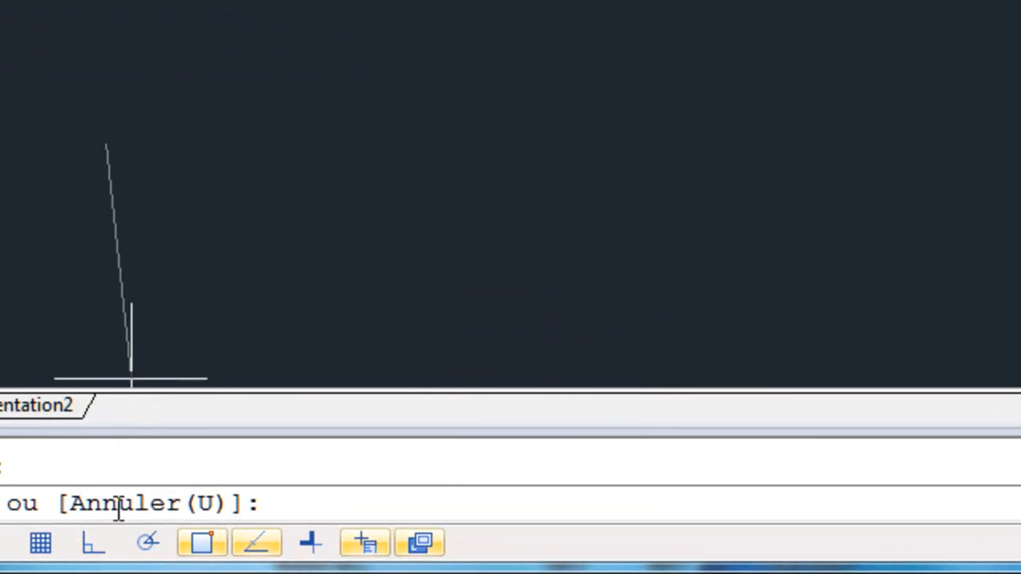
{"action": "left_click", "coordinate": [93, 545]}
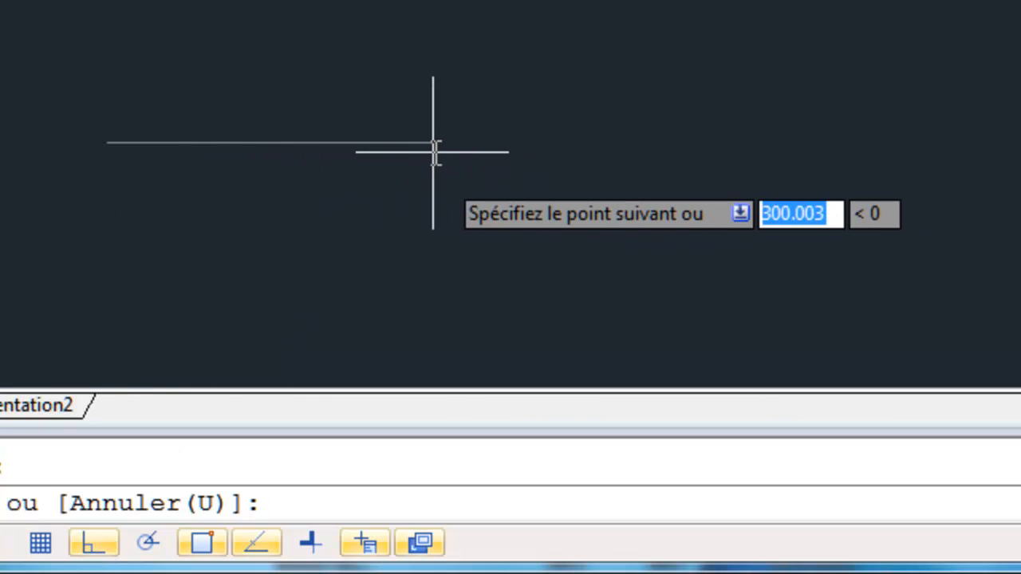
{"action": "type", "text": "500"}
{"action": "key", "text": "Return"}
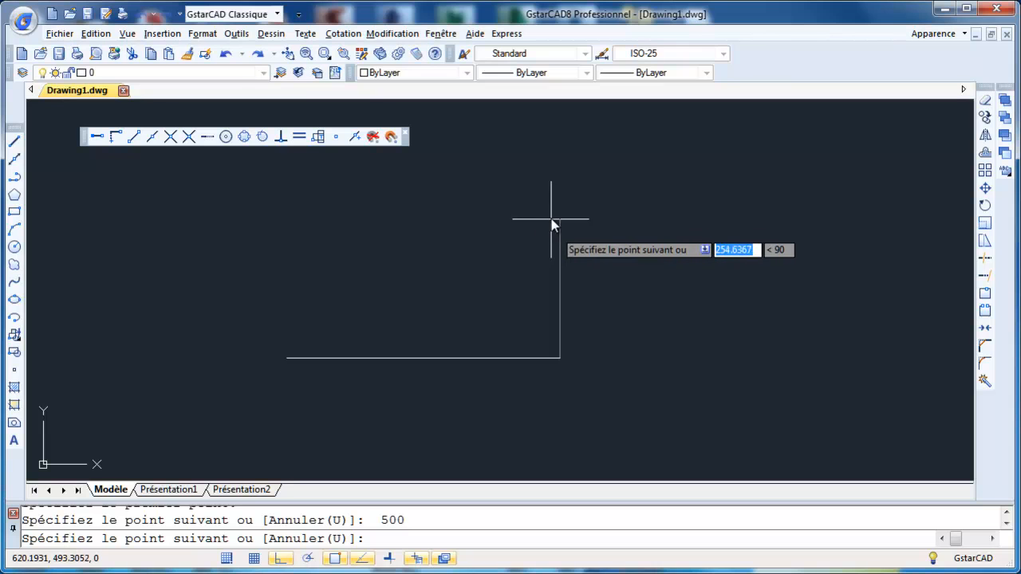
- Complete the rectangle with a 300 mm segment upward, a 500 mm segment to the left and a closing side to the start point
{"action": "type", "text": "300"}
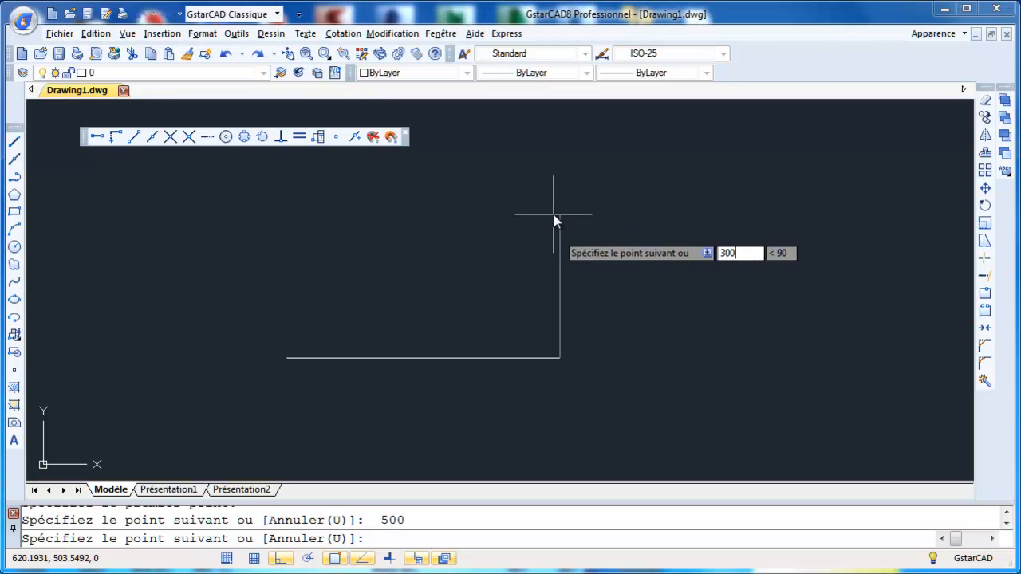
{"action": "key", "text": "Return"}
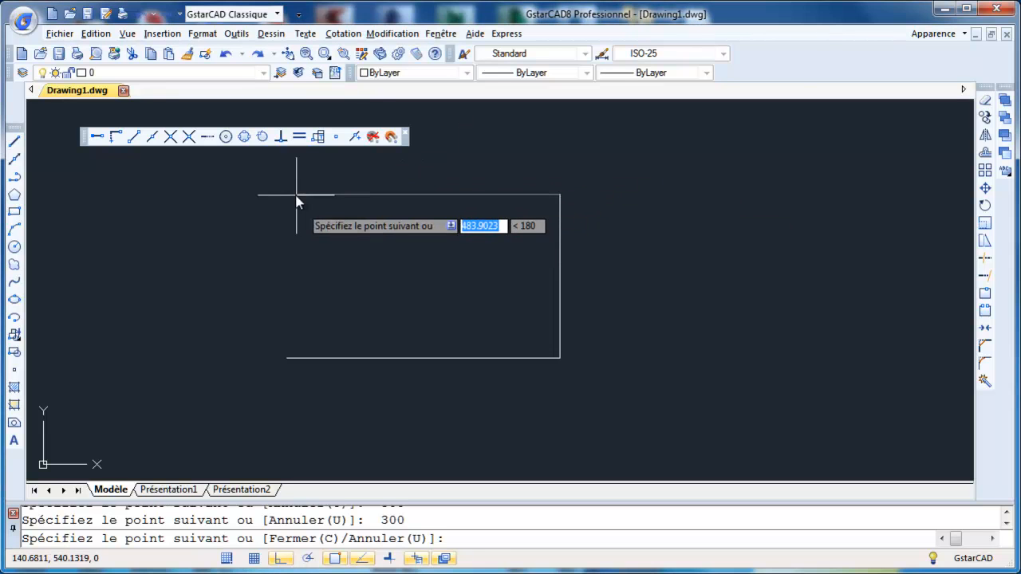
{"action": "type", "text": "500"}
{"action": "key", "text": "Return"}
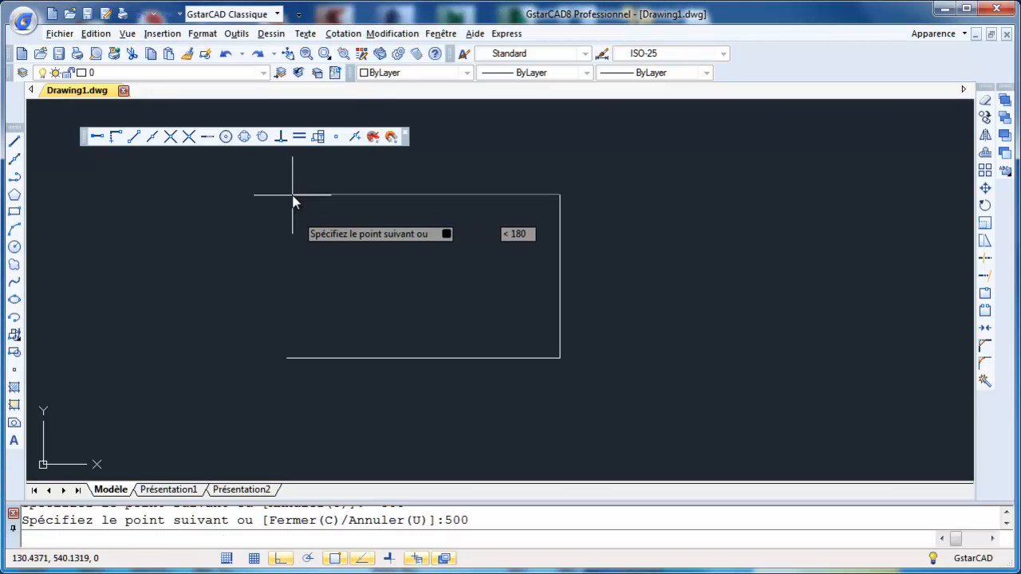
{"action": "left_click", "coordinate": [296, 359]}
{"action": "right_click", "coordinate": [308, 358]}
{"action": "left_click", "coordinate": [316, 365]}
- Add a linear dimension to the rectangle's right side, placing the dimension line outside the rectangle
{"action": "middle_click_drag", "start_coordinate": [323, 301], "coordinate": [330, 330]}
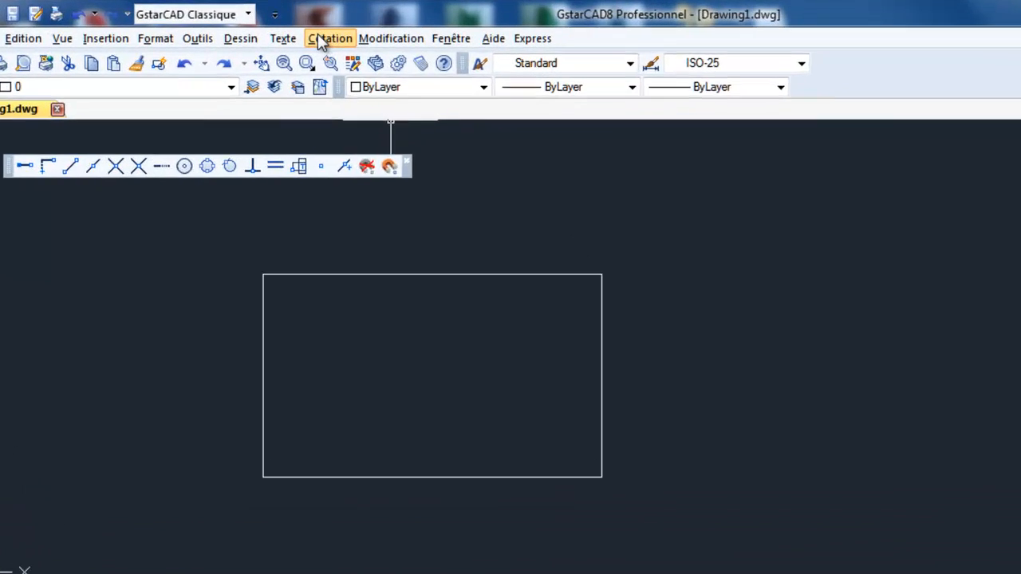
{"action": "left_click", "coordinate": [339, 34]}
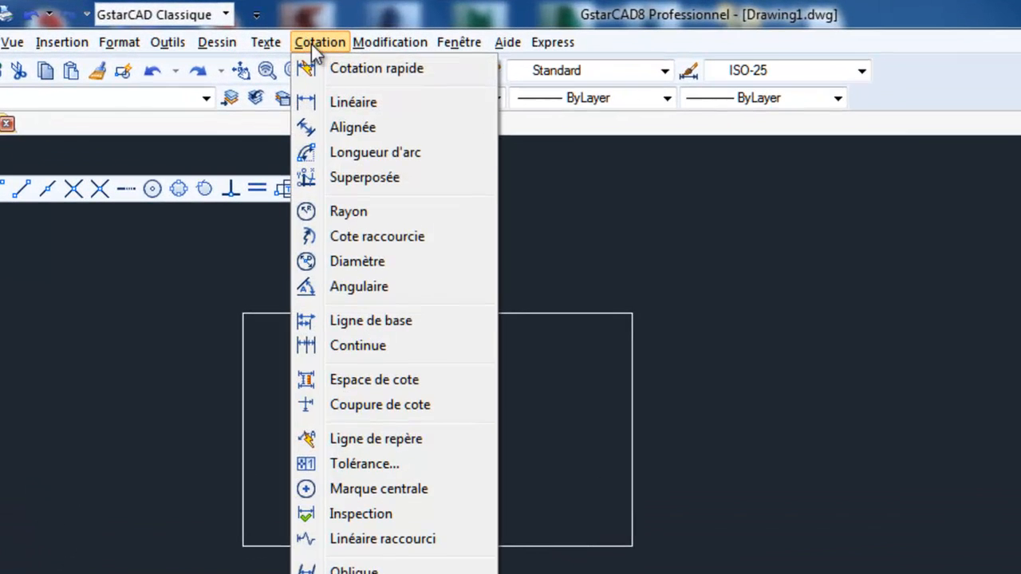
{"action": "left_click", "coordinate": [332, 99]}
{"action": "left_click", "coordinate": [622, 317]}
{"action": "left_click", "coordinate": [641, 558]}
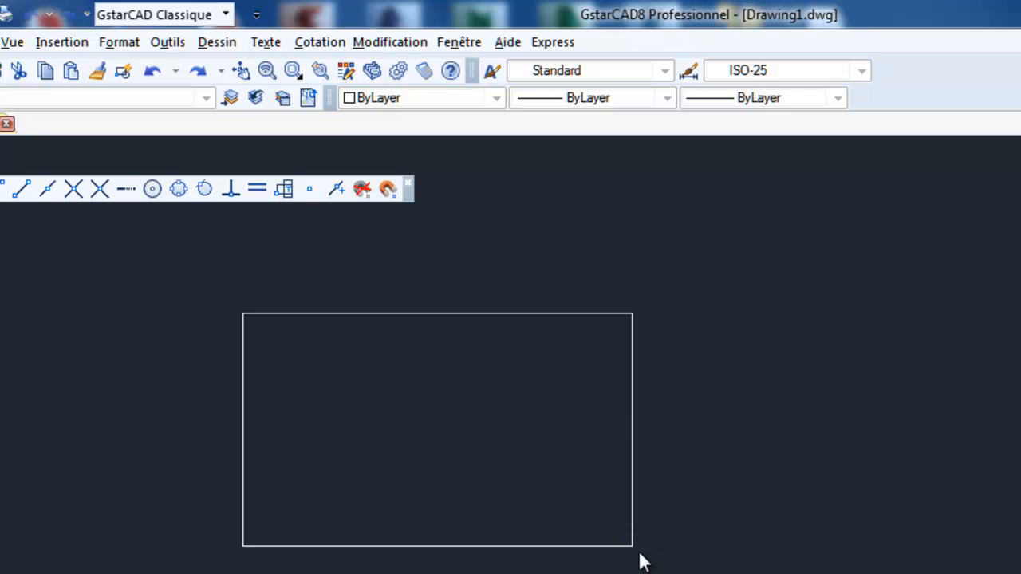
{"action": "left_click", "coordinate": [727, 548]}
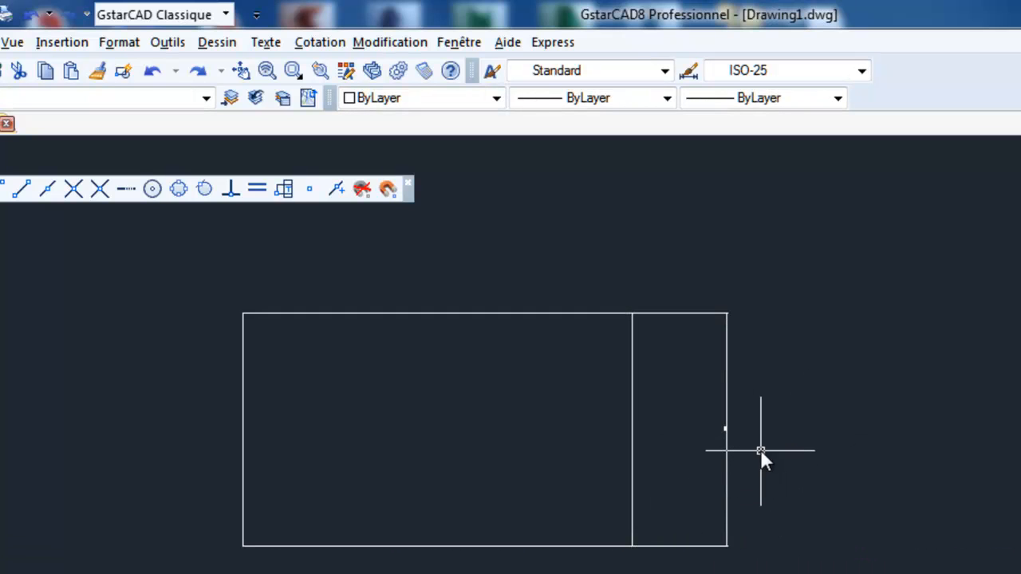
- Examine the text and arrow size of the linear dimension beside the rectangle
{"action": "scroll", "coordinate": [764, 447], "scroll_direction": "up", "scroll_amount": 3}
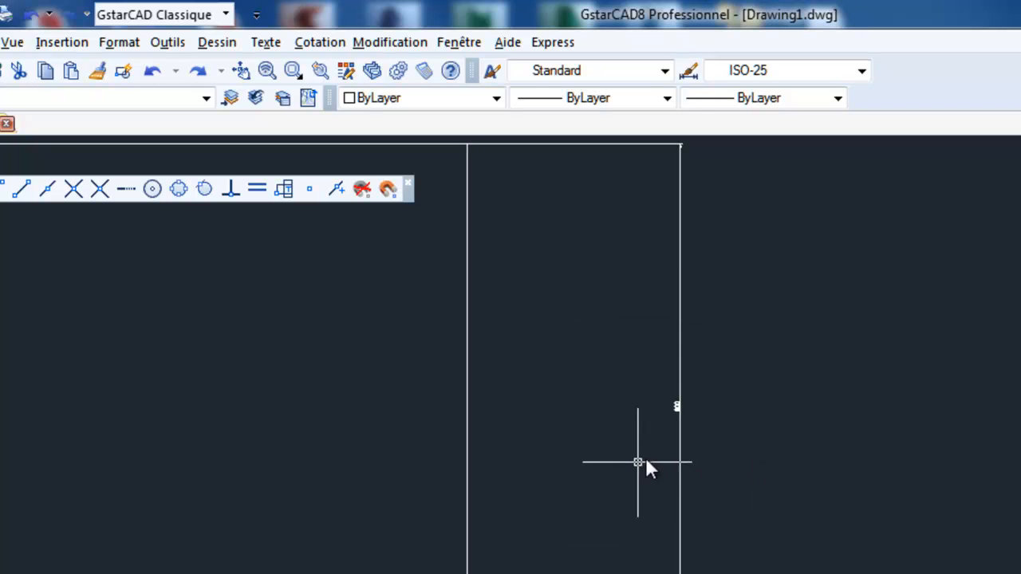
{"action": "scroll", "coordinate": [632, 462], "scroll_direction": "up", "scroll_amount": 2}
{"action": "scroll", "coordinate": [648, 383], "scroll_direction": "up", "scroll_amount": 2}
{"action": "scroll", "coordinate": [673, 353], "scroll_direction": "down", "scroll_amount": 4}
{"action": "scroll", "coordinate": [680, 364], "scroll_direction": "up", "scroll_amount": 2}
{"action": "scroll", "coordinate": [684, 367], "scroll_direction": "down", "scroll_amount": 5}
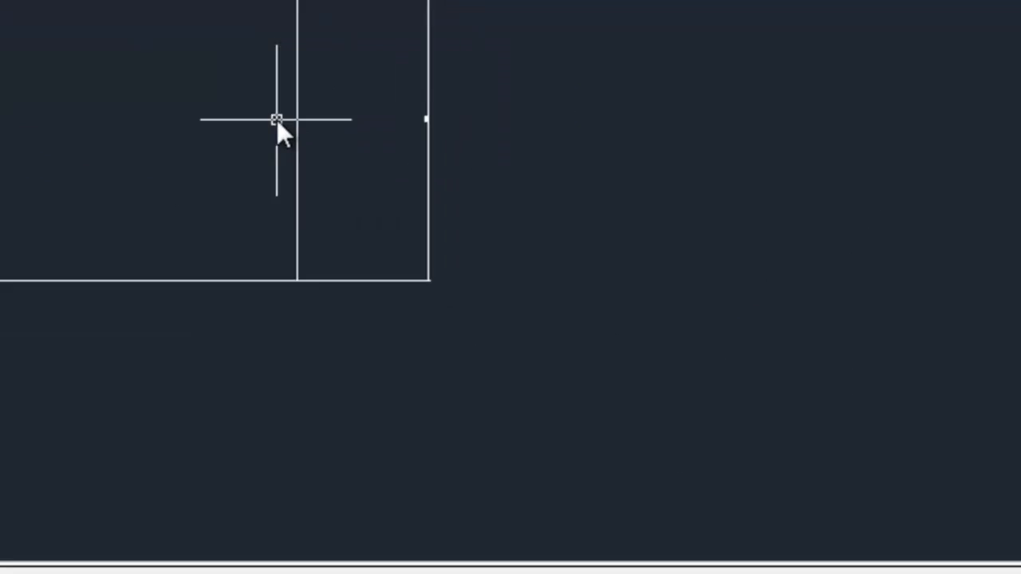
{"action": "mouse_move", "coordinate": [272, 127]}
{"action": "middle_mouse_down"}
{"action": "mouse_move", "coordinate": [269, 160]}
{"action": "mouse_move", "coordinate": [418, 276]}
{"action": "mouse_move", "coordinate": [538, 119]}
{"action": "mouse_move", "coordinate": [154, 116]}
{"action": "mouse_move", "coordinate": [120, 267]}
{"action": "mouse_move", "coordinate": [326, 191]}
{"action": "mouse_move", "coordinate": [265, 194]}
{"action": "middle_mouse_up"}
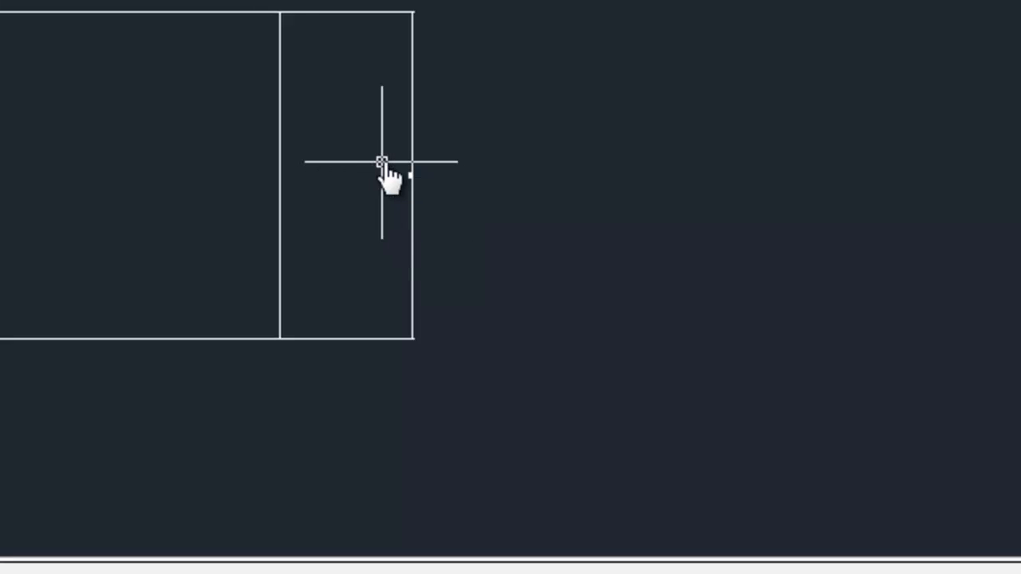
{"action": "middle_click_drag", "start_coordinate": [373, 181], "coordinate": [335, 205]}
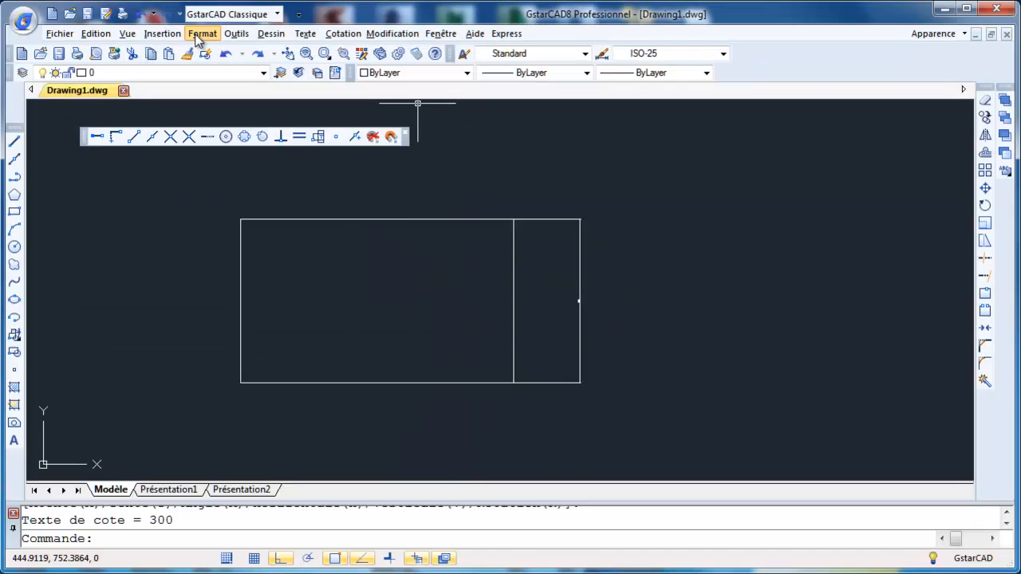
- Modify the ISO-25 dimension style to use an overall dimension scale of 20
{"action": "left_click", "coordinate": [203, 34]}
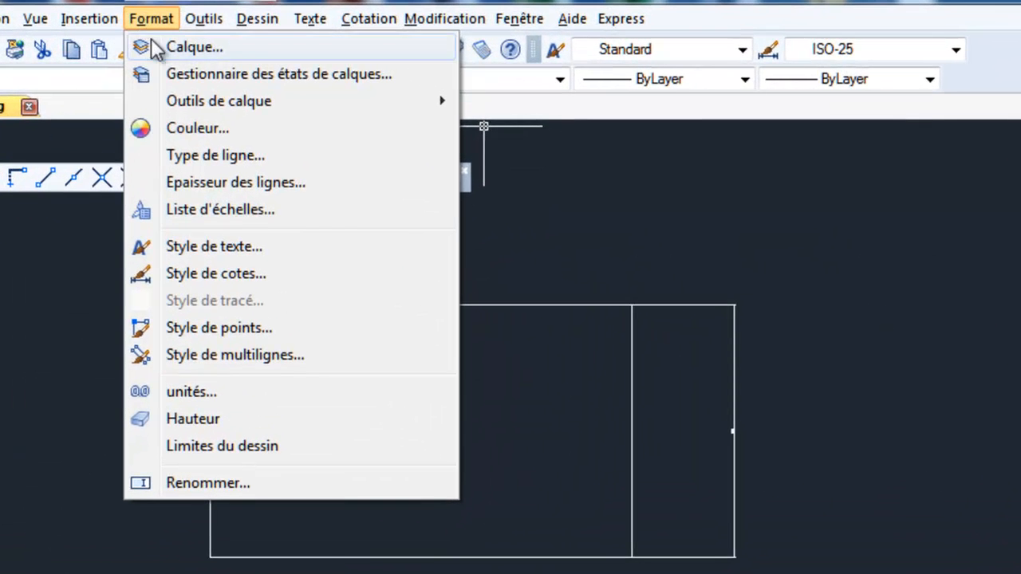
{"action": "left_click", "coordinate": [192, 269]}
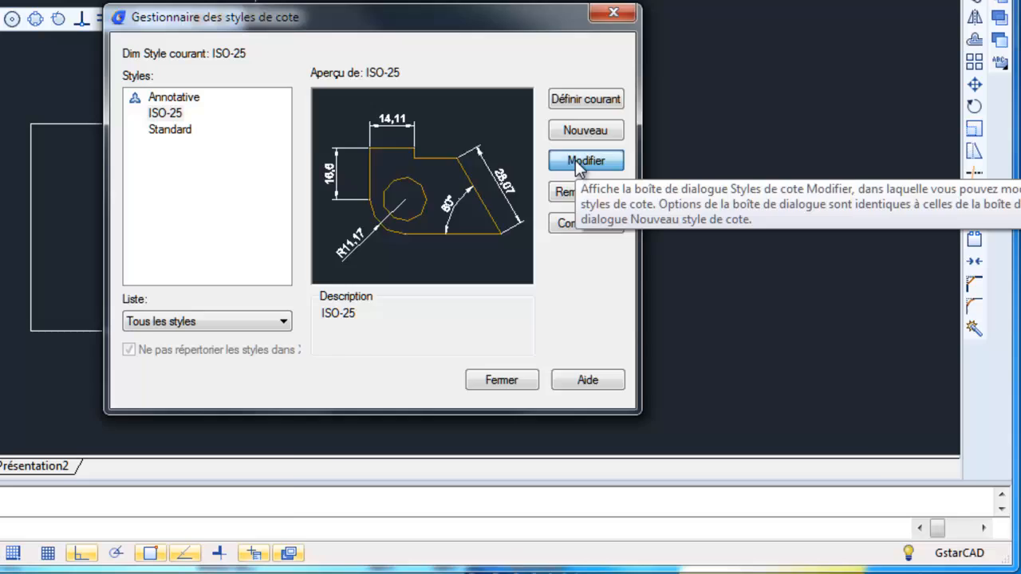
{"action": "left_click", "coordinate": [844, 329]}
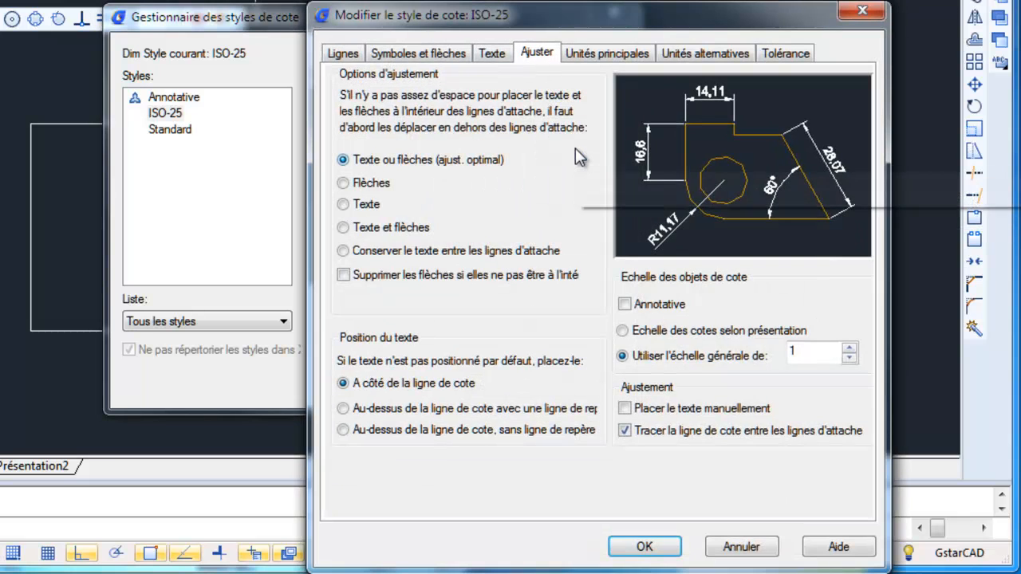
{"action": "left_click", "coordinate": [485, 52]}
{"action": "left_click", "coordinate": [525, 52]}
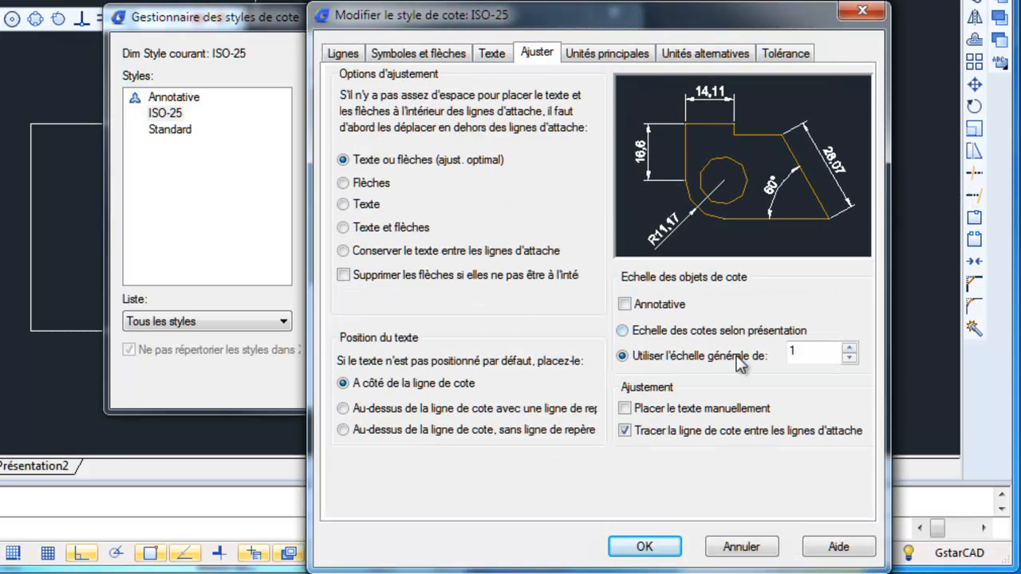
{"action": "double_click", "coordinate": [795, 352]}
{"action": "type", "text": "20"}
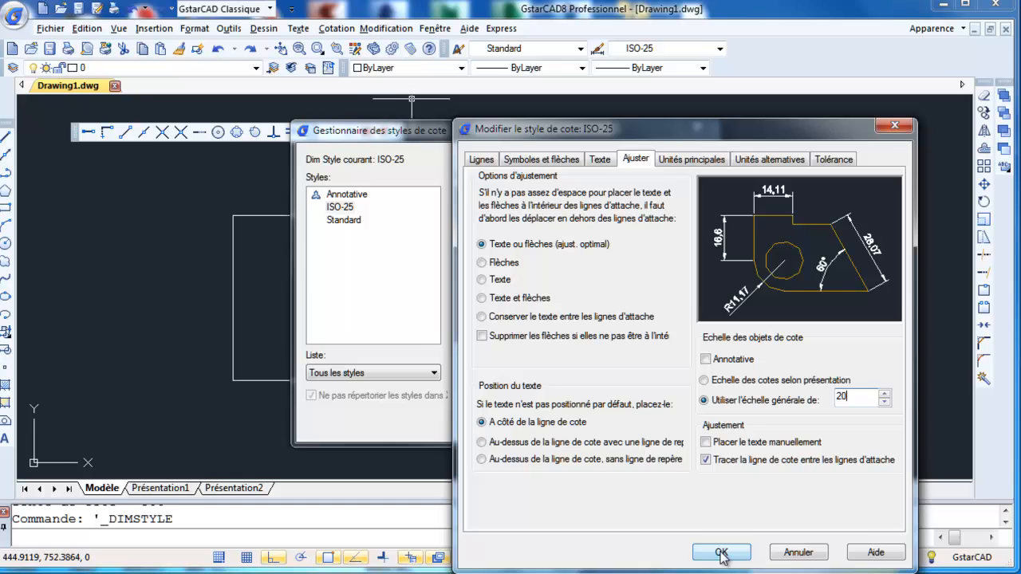
{"action": "left_click", "coordinate": [644, 547]}
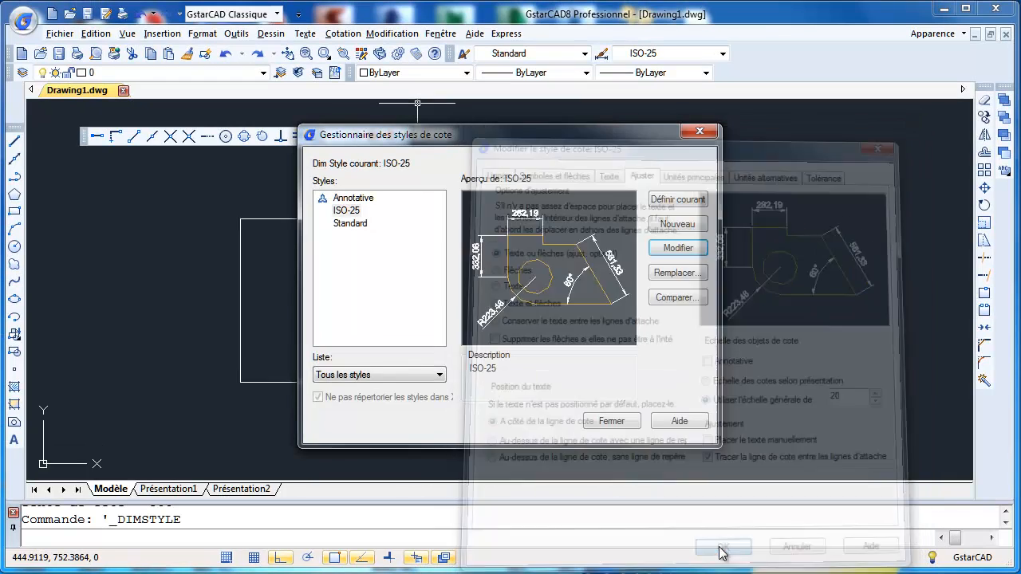
{"action": "left_click", "coordinate": [621, 426]}
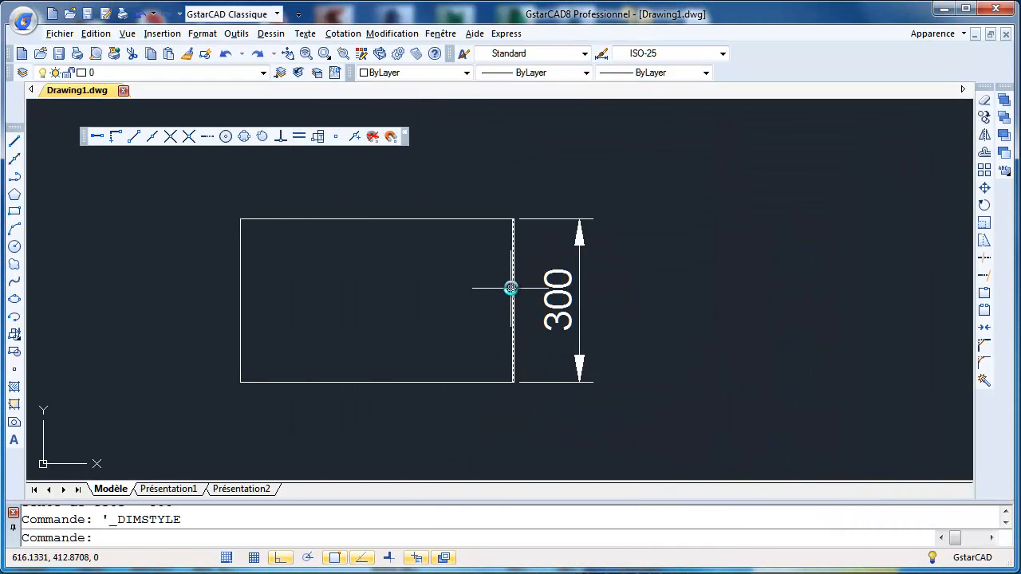
- Add a quick dimension to the rectangle's top side, placing the dimension line above it
{"action": "middle_click_drag", "start_coordinate": [513, 291], "coordinate": [606, 343]}
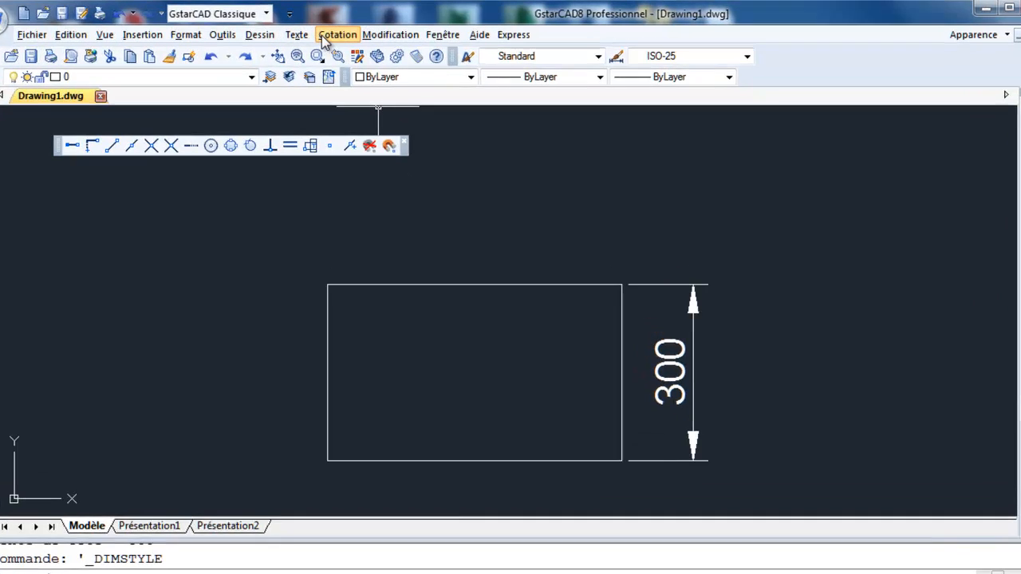
{"action": "left_click", "coordinate": [331, 37]}
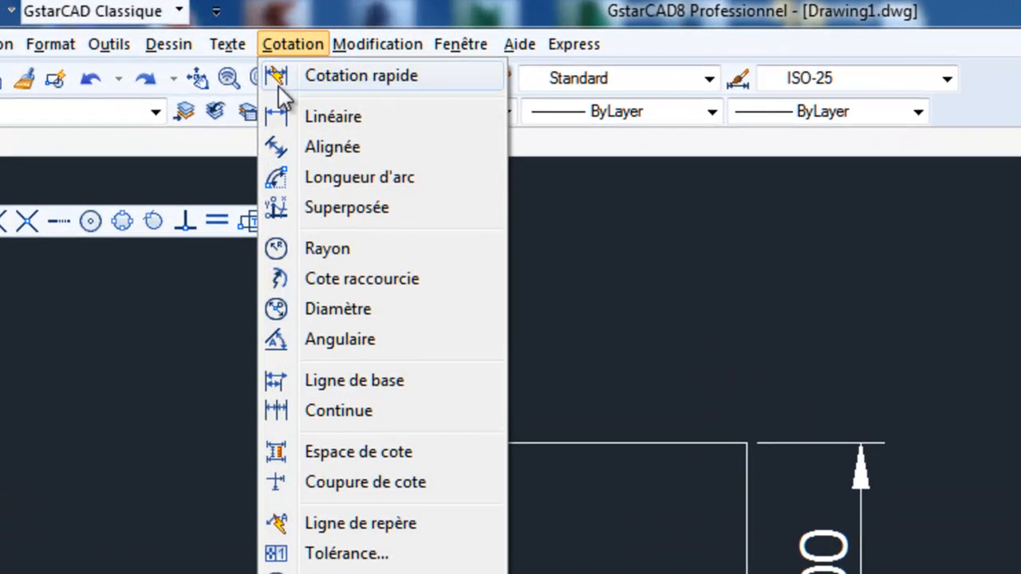
{"action": "left_click", "coordinate": [304, 86]}
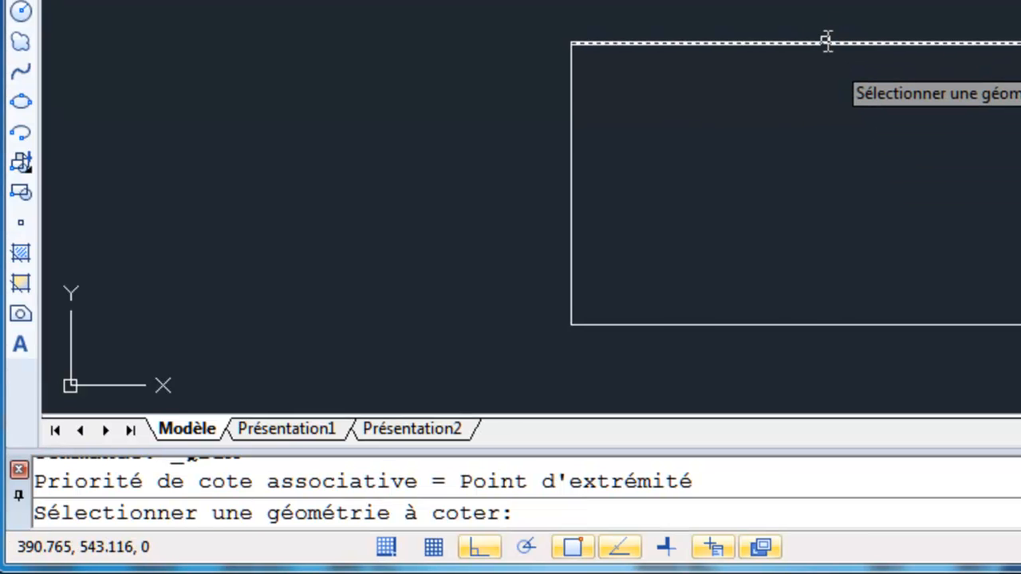
{"action": "left_click", "coordinate": [843, 43]}
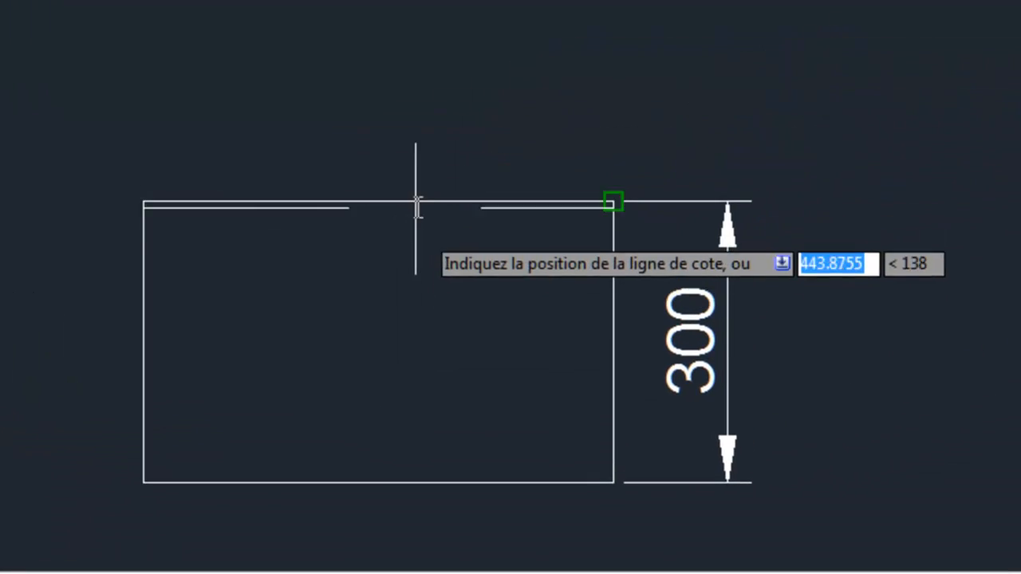
{"action": "left_click", "coordinate": [425, 129]}
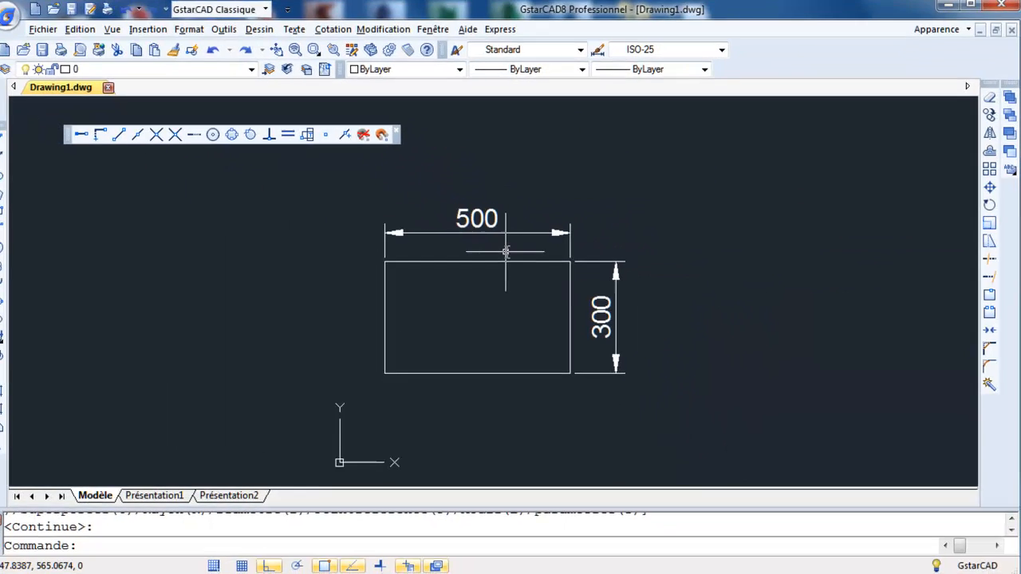
- Window-select the rectangle with both dimensions and copy it horizontally about 1060 mm to the right
{"action": "scroll", "coordinate": [506, 251], "scroll_direction": "down", "scroll_amount": 2}
{"action": "middle_click_drag", "start_coordinate": [506, 251], "coordinate": [393, 236]}
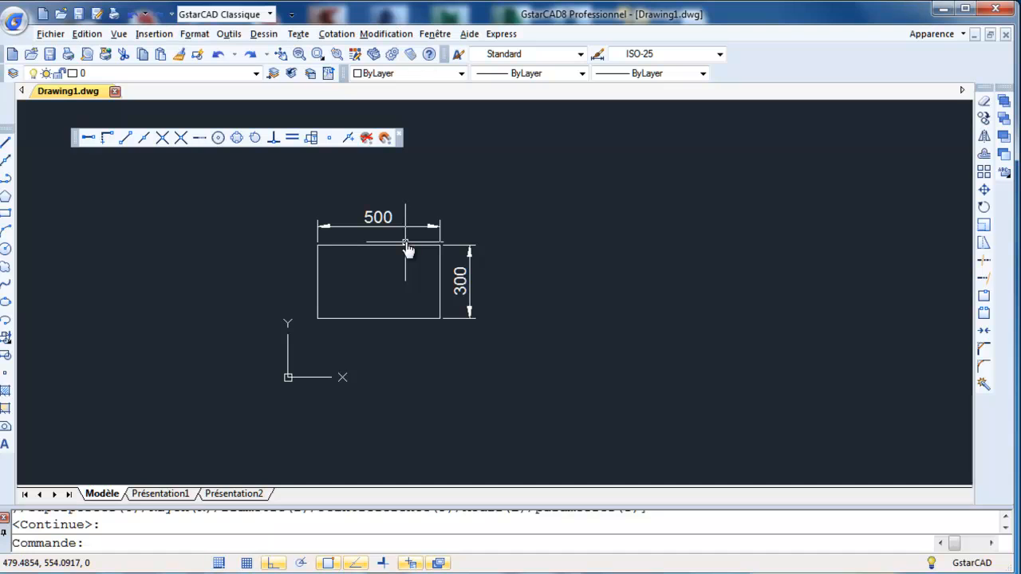
{"action": "middle_click_drag", "start_coordinate": [531, 245], "coordinate": [497, 252]}
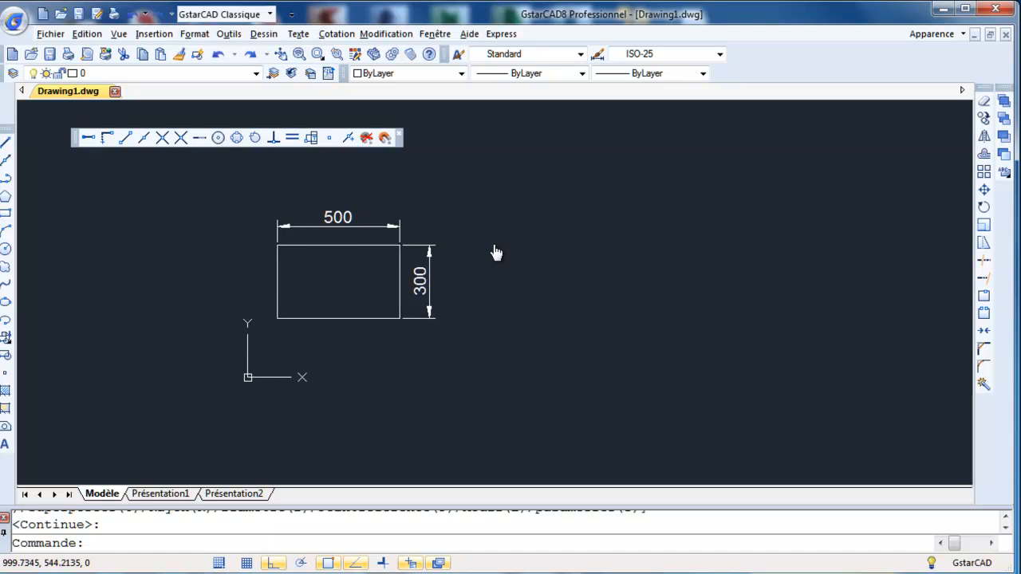
{"action": "left_click", "coordinate": [245, 206]}
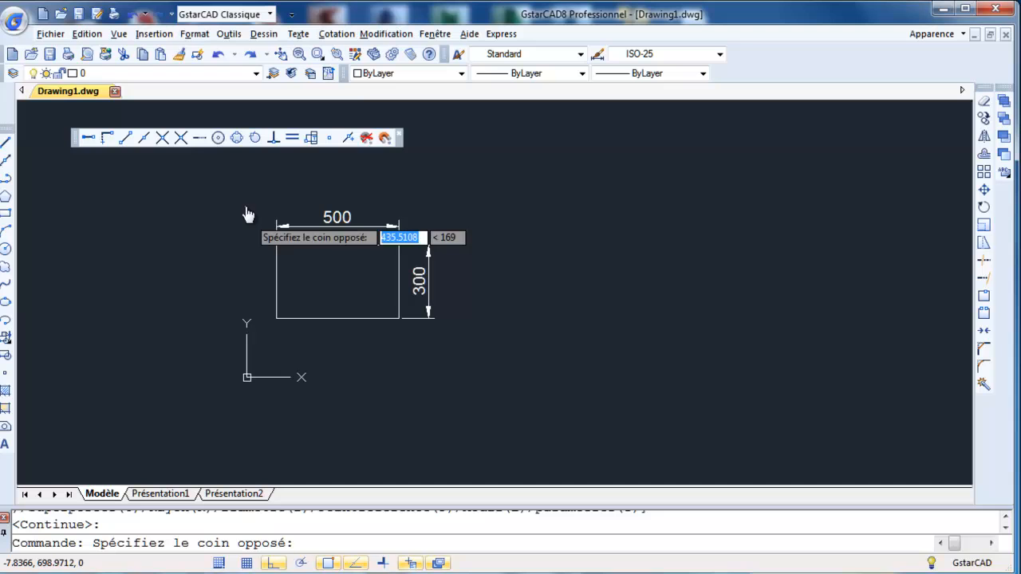
{"action": "left_click", "coordinate": [451, 347]}
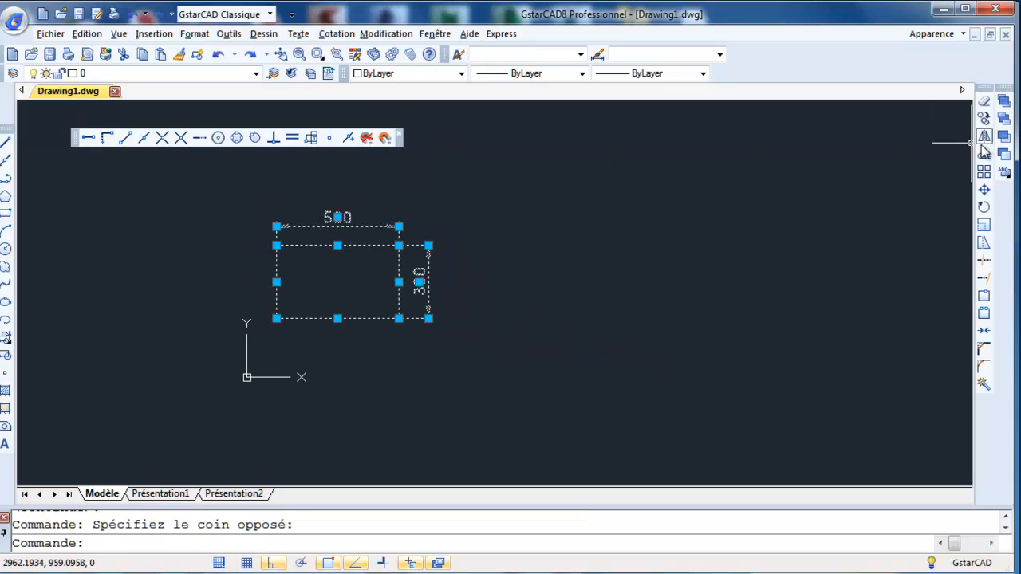
{"action": "left_click", "coordinate": [985, 119]}
{"action": "left_click", "coordinate": [381, 282]}
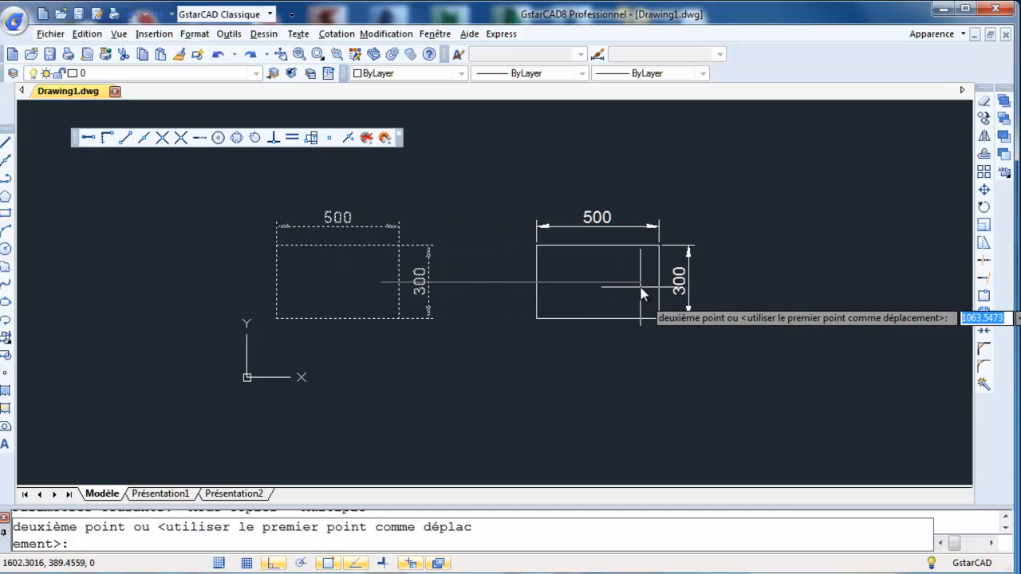
{"action": "left_click", "coordinate": [641, 292]}
{"action": "right_click", "coordinate": [642, 295]}
{"action": "left_click", "coordinate": [662, 297]}
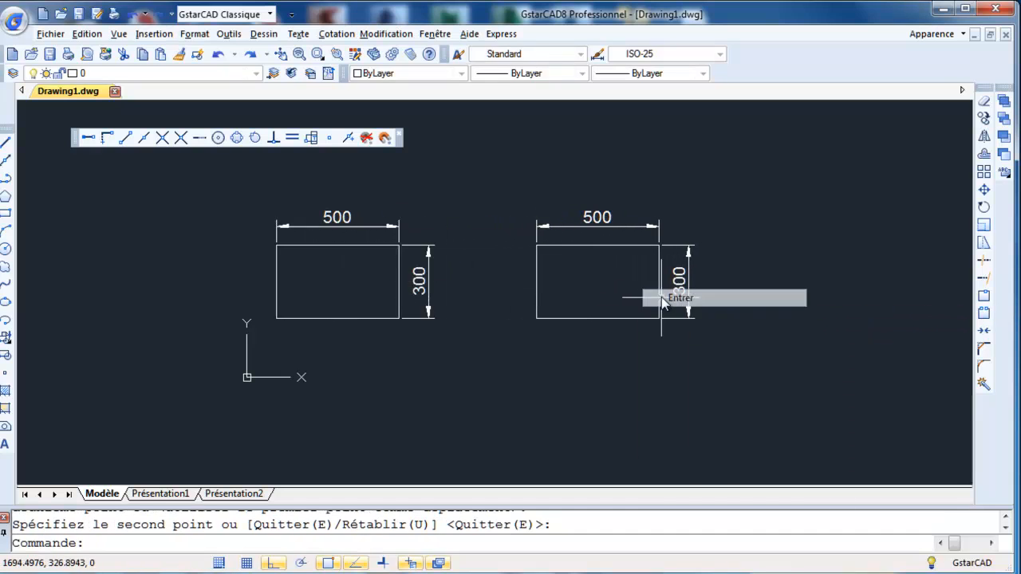
- Select the copied rectangle and its dimensions with an enclosing window, and clear the selection
{"action": "left_click", "coordinate": [516, 194]}
{"action": "left_click", "coordinate": [730, 350]}
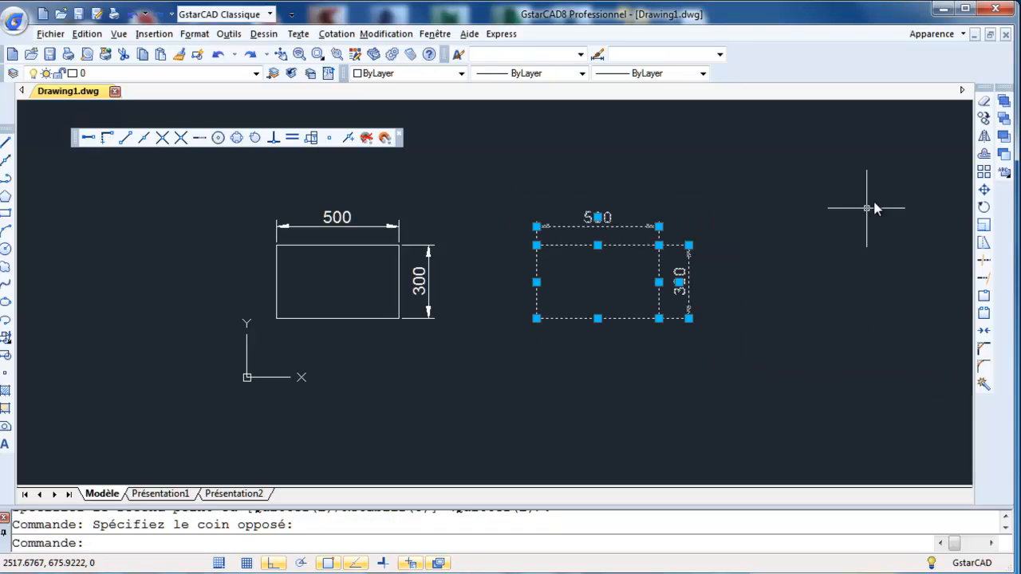
{"action": "key", "text": "Escape"}
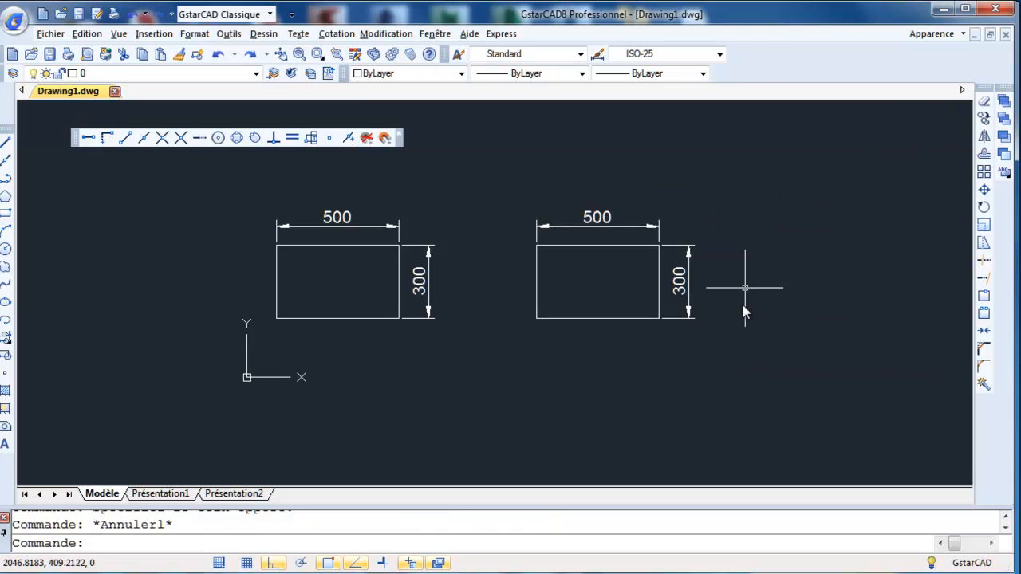
- Select the copied rectangle's sides, base and vertical dimension with a crossing window and copy them straight below the rectangle
{"action": "left_click", "coordinate": [732, 347]}
{"action": "left_click", "coordinate": [488, 294]}
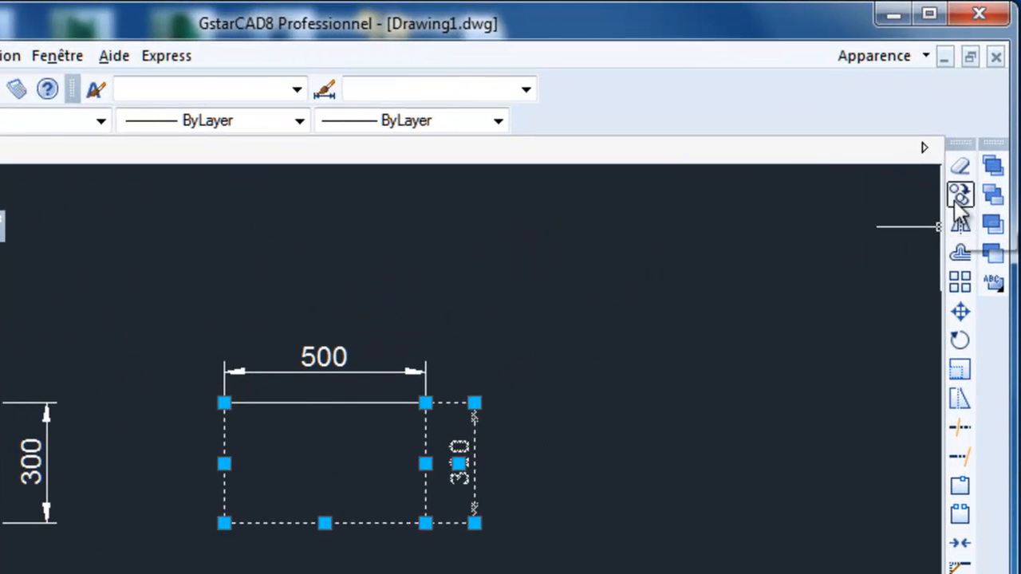
{"action": "left_click", "coordinate": [959, 194]}
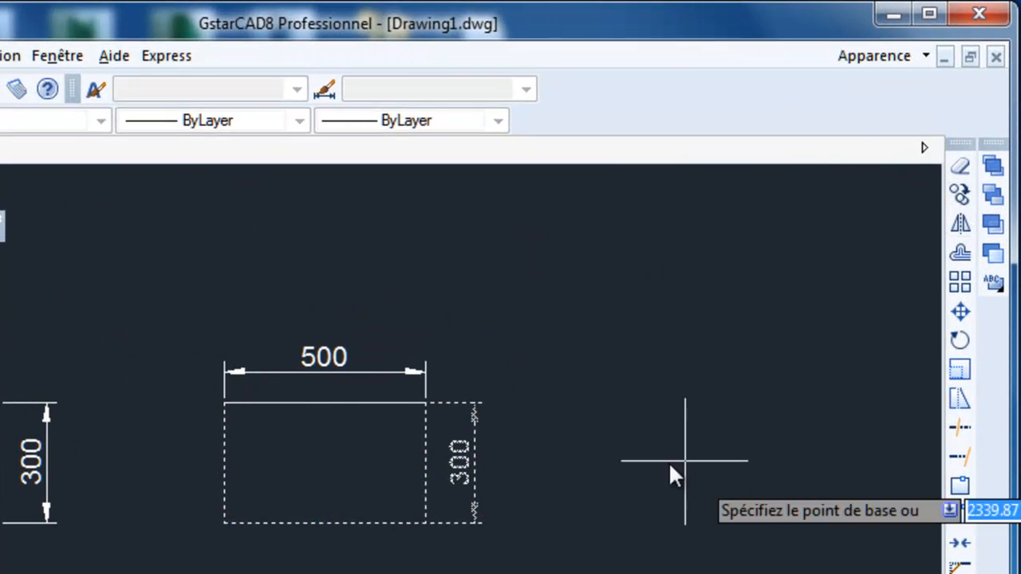
{"action": "left_click", "coordinate": [618, 481]}
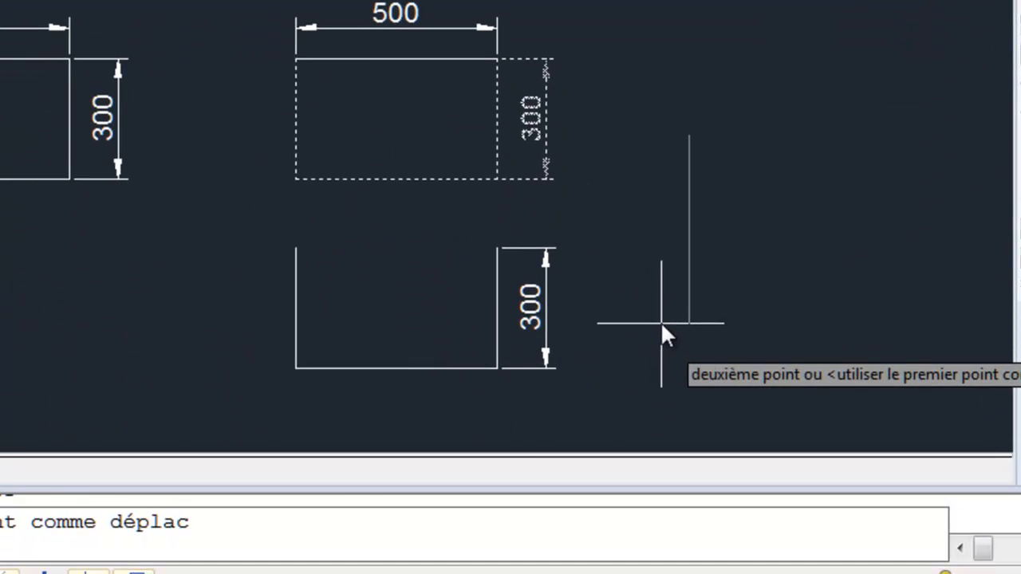
{"action": "left_click", "coordinate": [661, 323]}
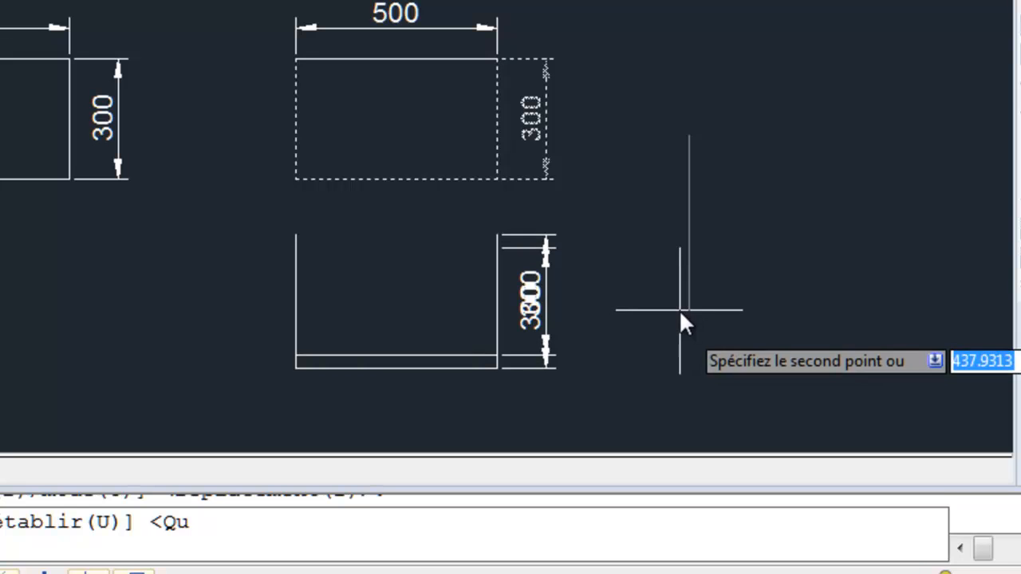
{"action": "key", "text": "Escape"}
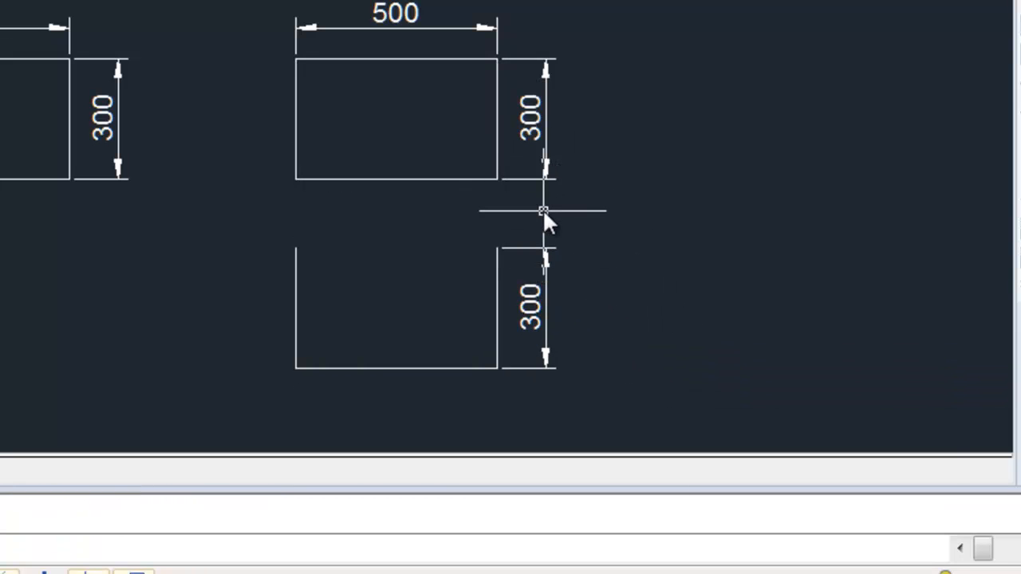
- Select the three-sided copy and its dimension with a crossing window, and clear the selection
{"action": "left_click", "coordinate": [619, 374]}
{"action": "left_click", "coordinate": [254, 257]}
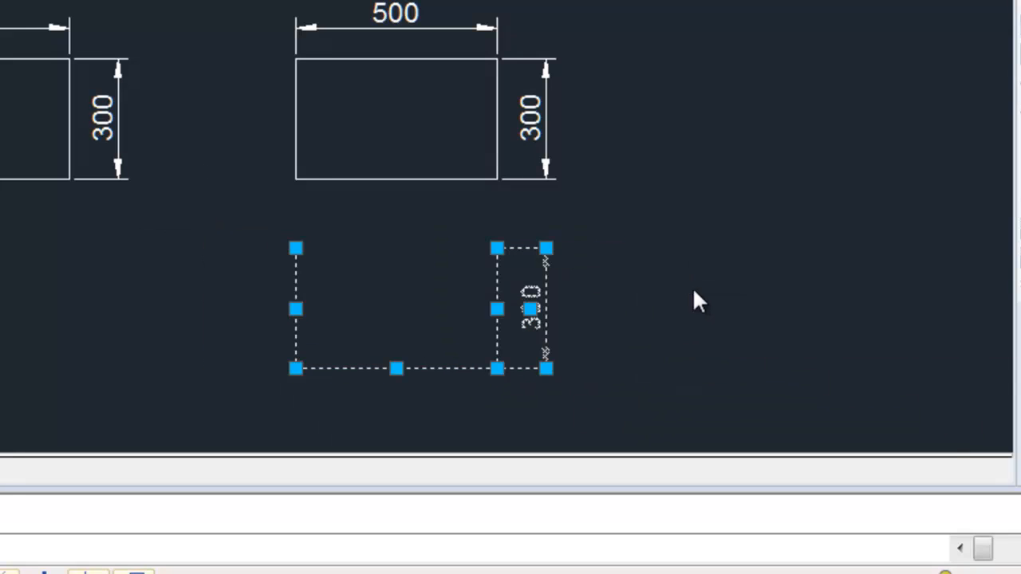
{"action": "key", "text": "Escape"}
- Delete the vertical dimension beside the lower three-sided copy
{"action": "left_click", "coordinate": [589, 322]}
{"action": "left_click", "coordinate": [532, 280]}
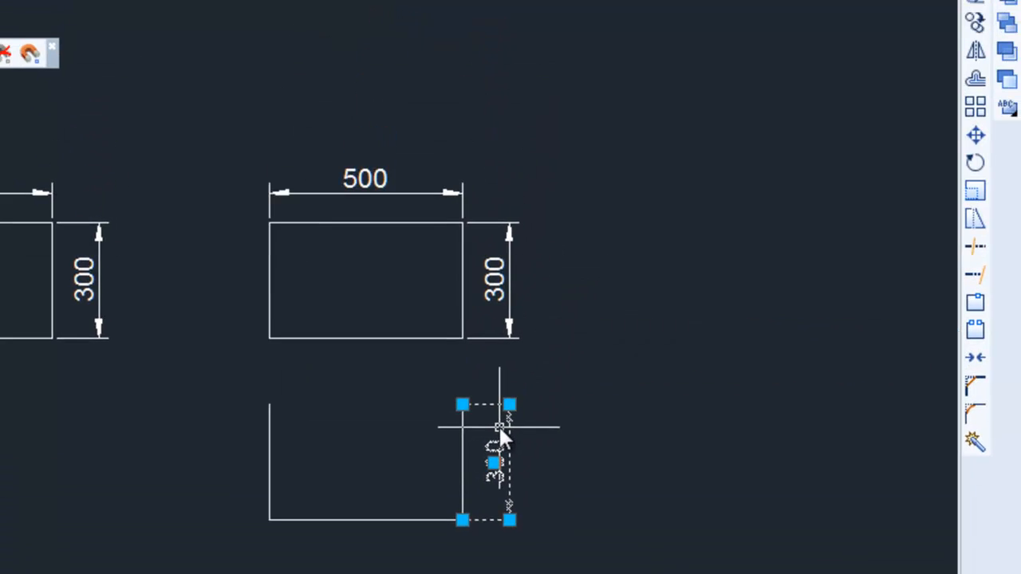
{"action": "key", "text": "Delete"}
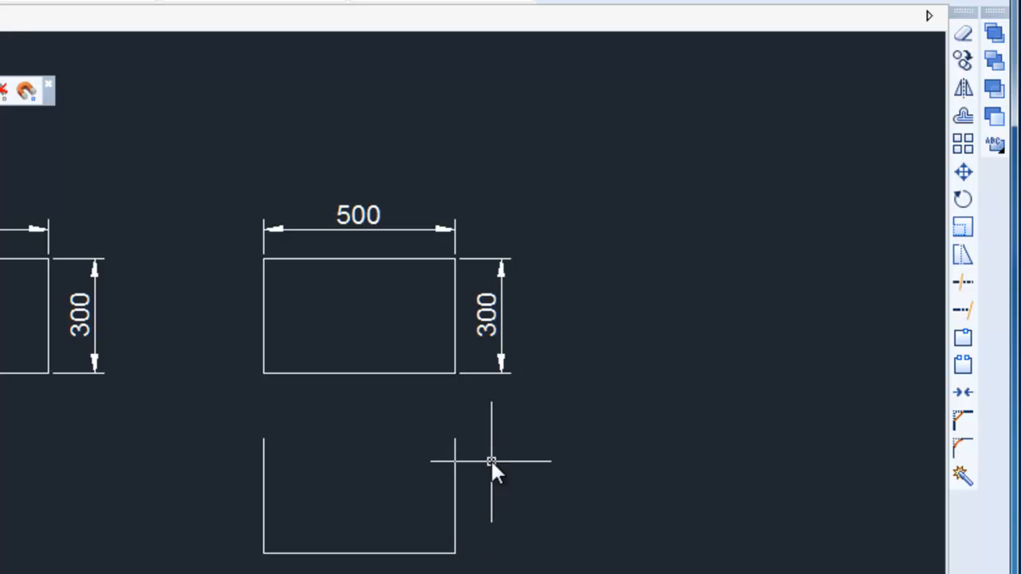
- Select the right and bottom lines of the three-sided copy with a crossing window and erase them
{"action": "left_click", "coordinate": [515, 550]}
{"action": "left_click", "coordinate": [434, 460]}
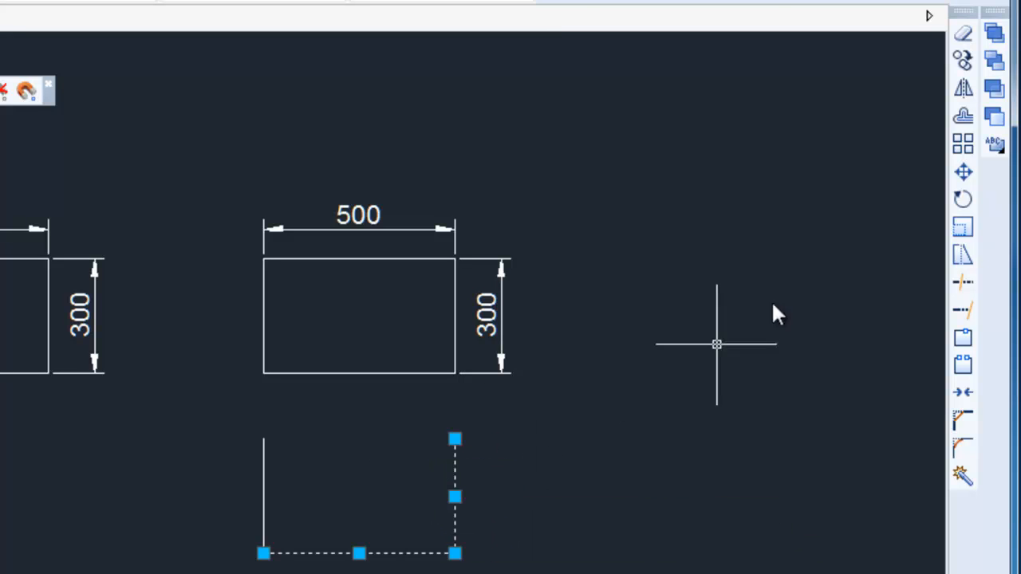
{"action": "left_click", "coordinate": [964, 34]}
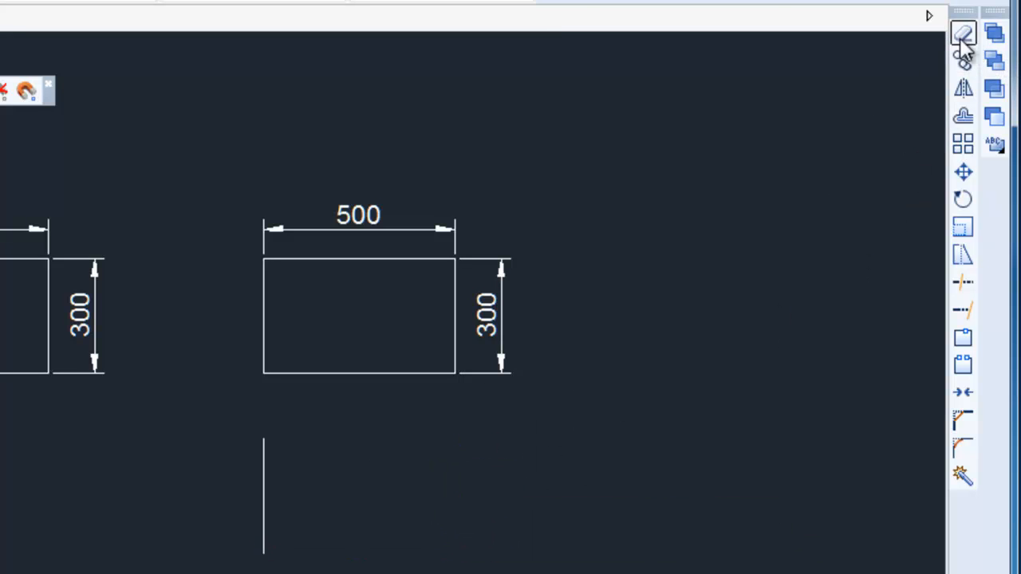
- Select the remaining left line of the lower copy with a crossing window, and clear the selection
{"action": "left_click", "coordinate": [287, 515]}
{"action": "left_click", "coordinate": [228, 496]}
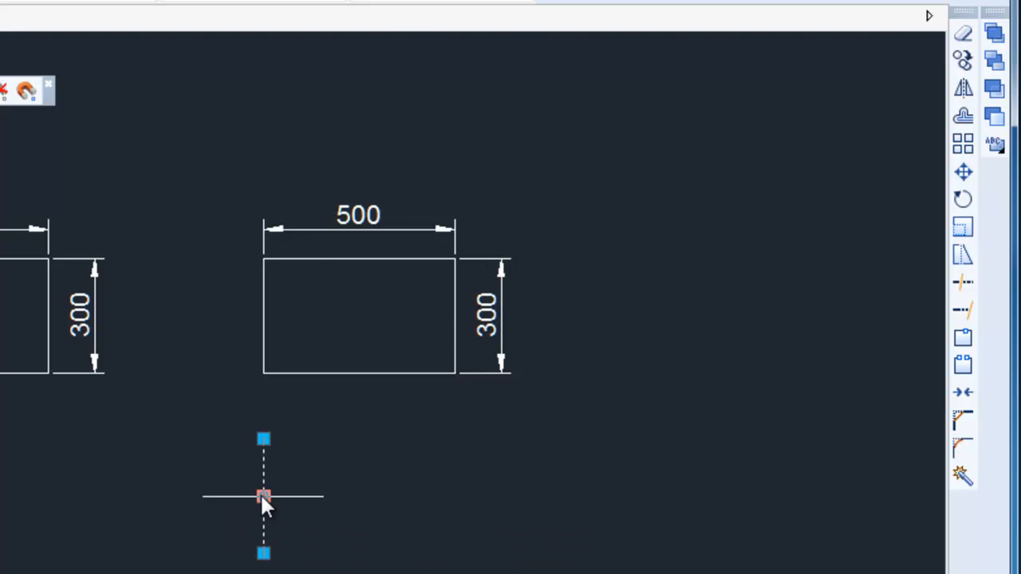
{"action": "key", "text": "Escape"}
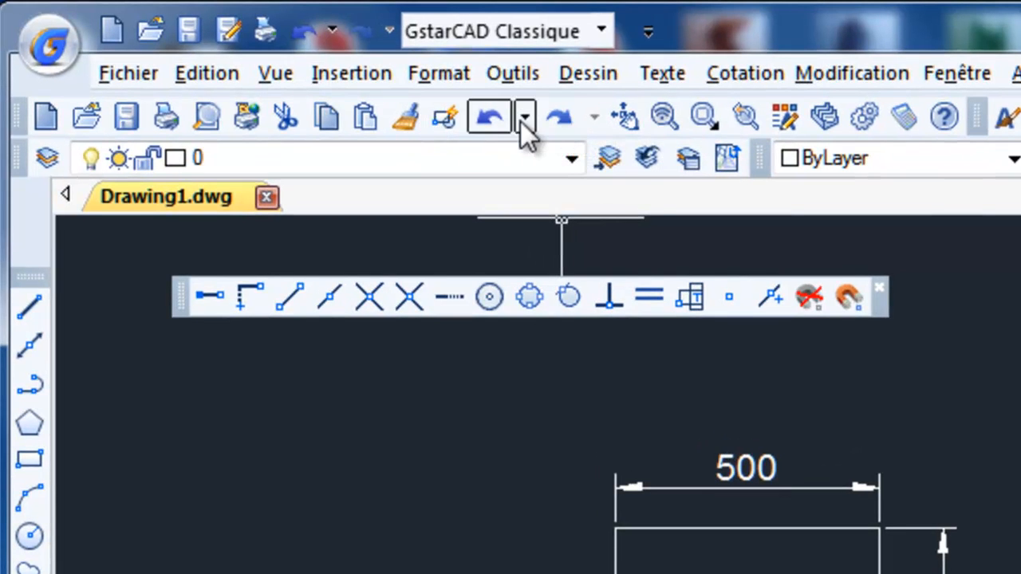
- Undo the recent edits back to before the lower copy, and redo the copy and the deletion of its dimension
{"action": "left_click", "coordinate": [484, 118]}
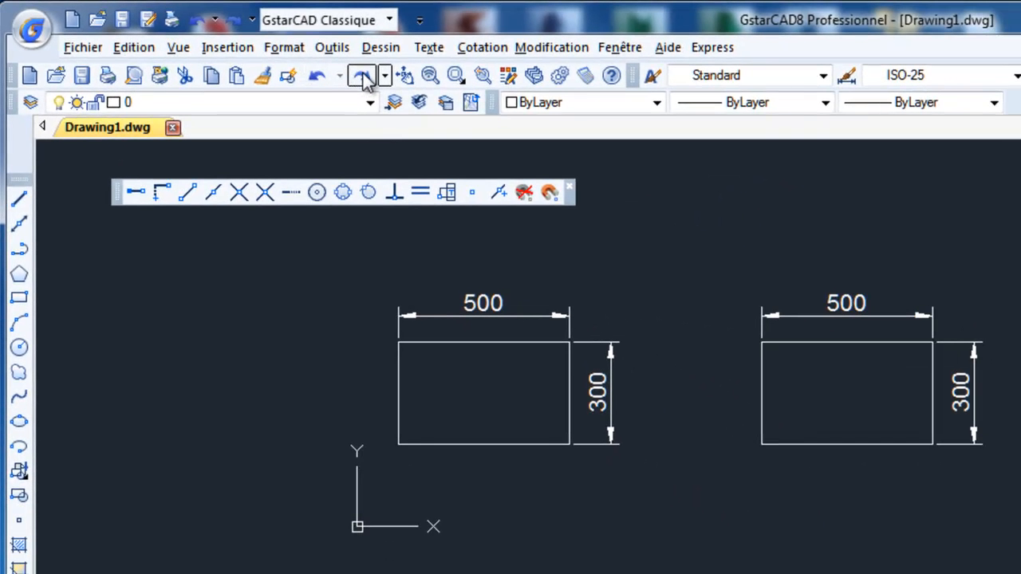
{"action": "left_click", "coordinate": [560, 118]}
{"action": "left_click", "coordinate": [364, 77]}
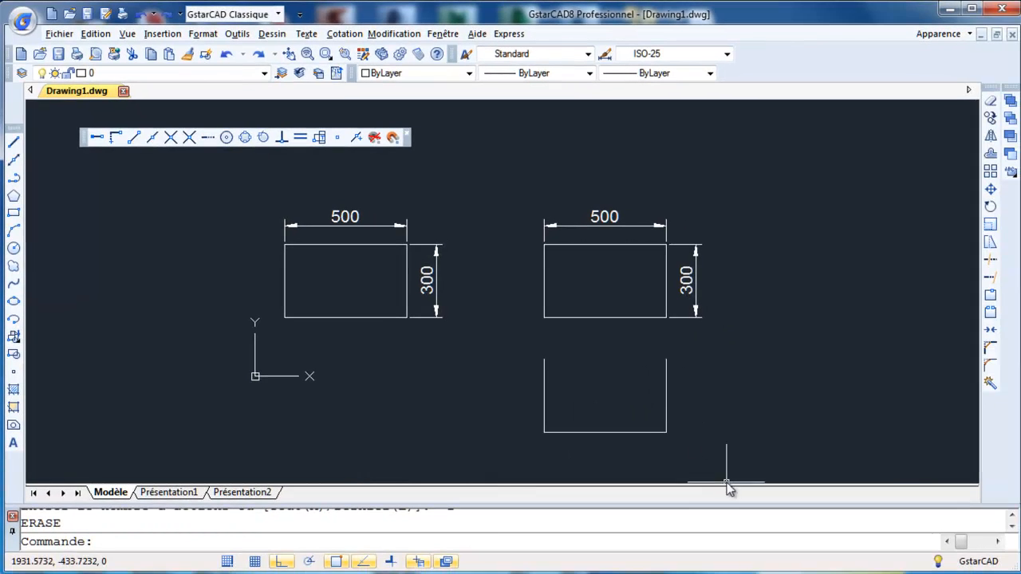
{"action": "left_click", "coordinate": [700, 451]}
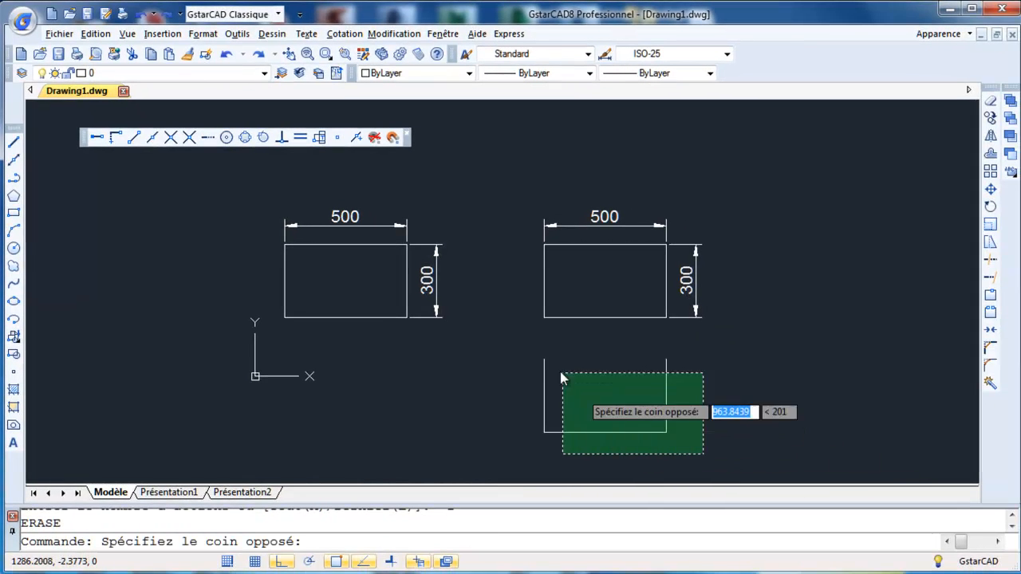
{"action": "left_click", "coordinate": [524, 338]}
{"action": "key", "text": "Escape"}
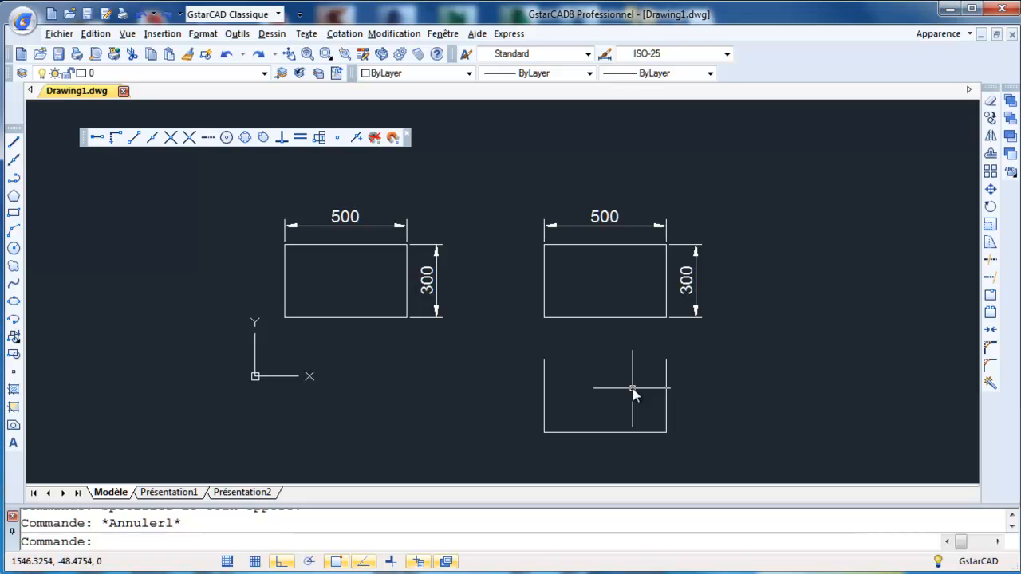
- Undo the recent edits one after another, back to before both copies of the dimensioned rectangle
{"action": "key", "text": "ctrl+z"}
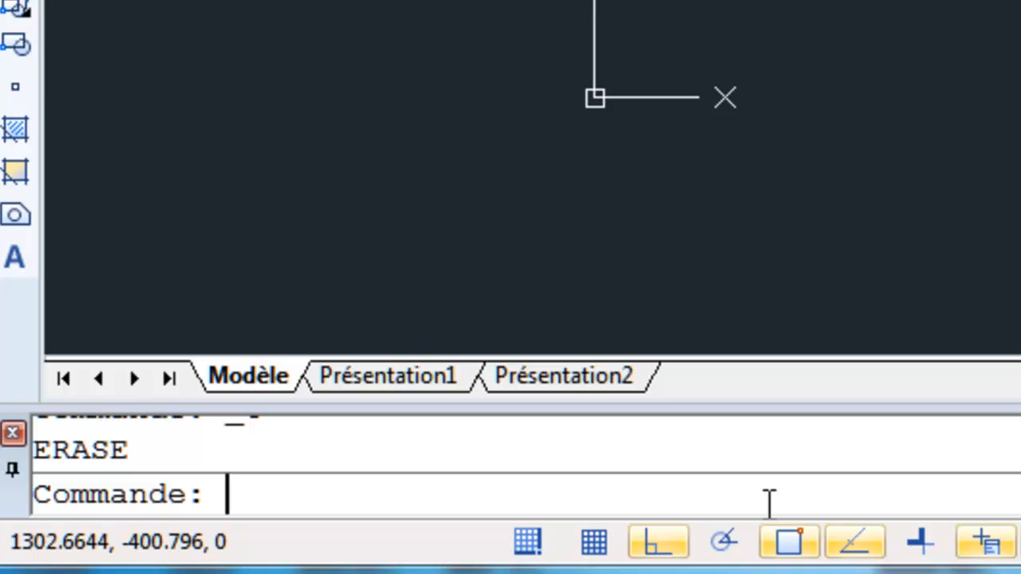
{"action": "type", "text": "u"}
{"action": "key", "text": "Return"}
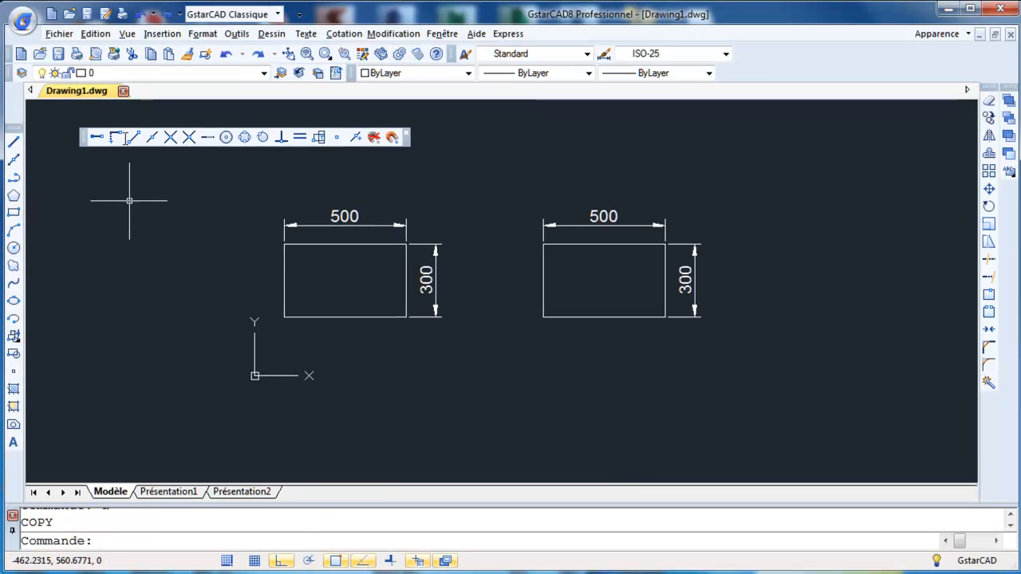
{"action": "left_click", "coordinate": [226, 55]}
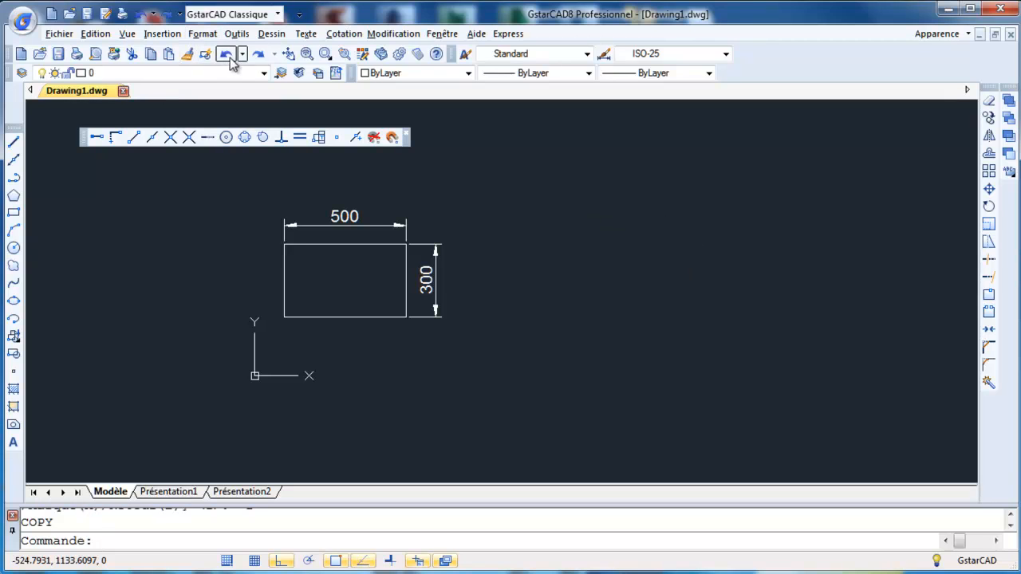
- Redo both copies and the deletion of the lower copy's dimension, and undo that deletion again
{"action": "left_click", "coordinate": [257, 55]}
{"action": "left_click", "coordinate": [257, 54]}
{"action": "left_click", "coordinate": [257, 55]}
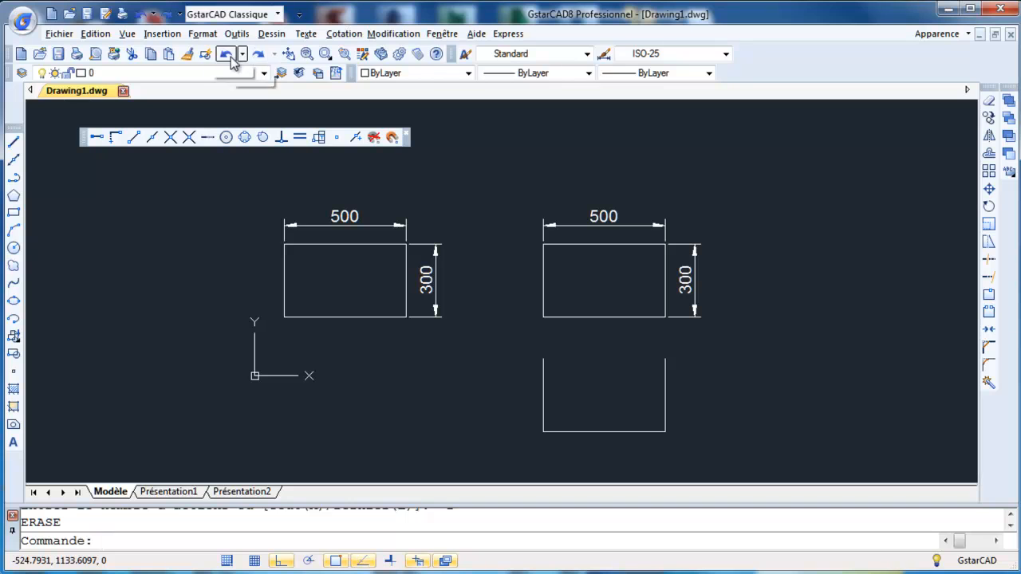
{"action": "left_click", "coordinate": [227, 55]}
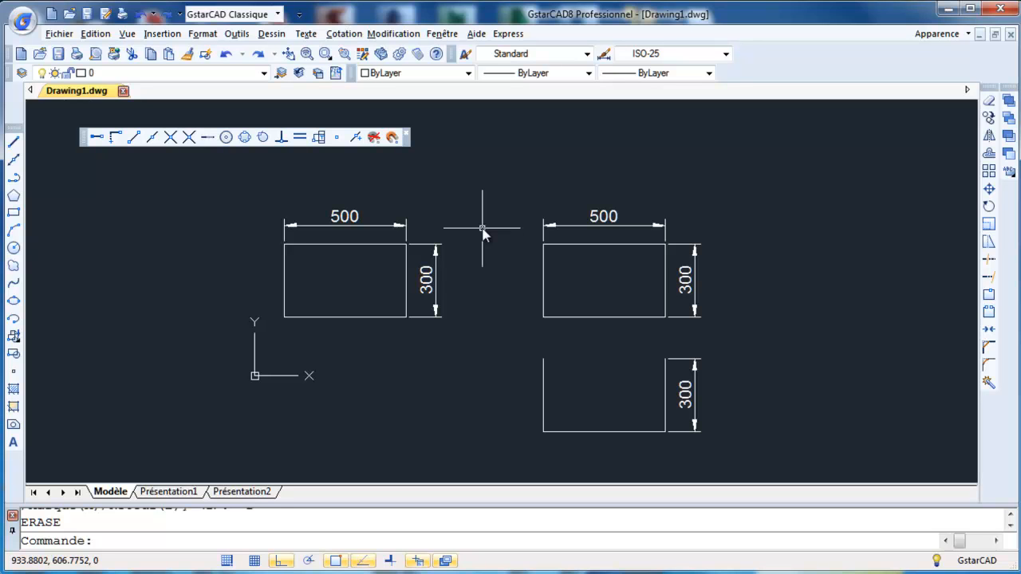
- Erase the lower three-sided copy and its vertical dimension using crossing window selections
{"action": "left_click", "coordinate": [724, 424]}
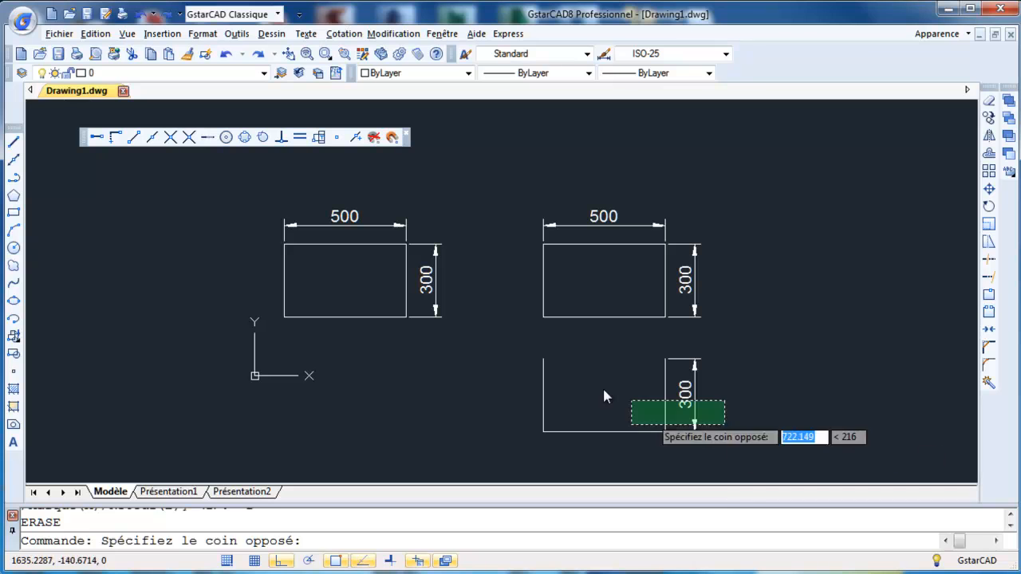
{"action": "left_click", "coordinate": [522, 346]}
{"action": "key", "text": "Delete"}
{"action": "left_click", "coordinate": [691, 452]}
{"action": "left_click", "coordinate": [586, 410]}
{"action": "key", "text": "Delete"}
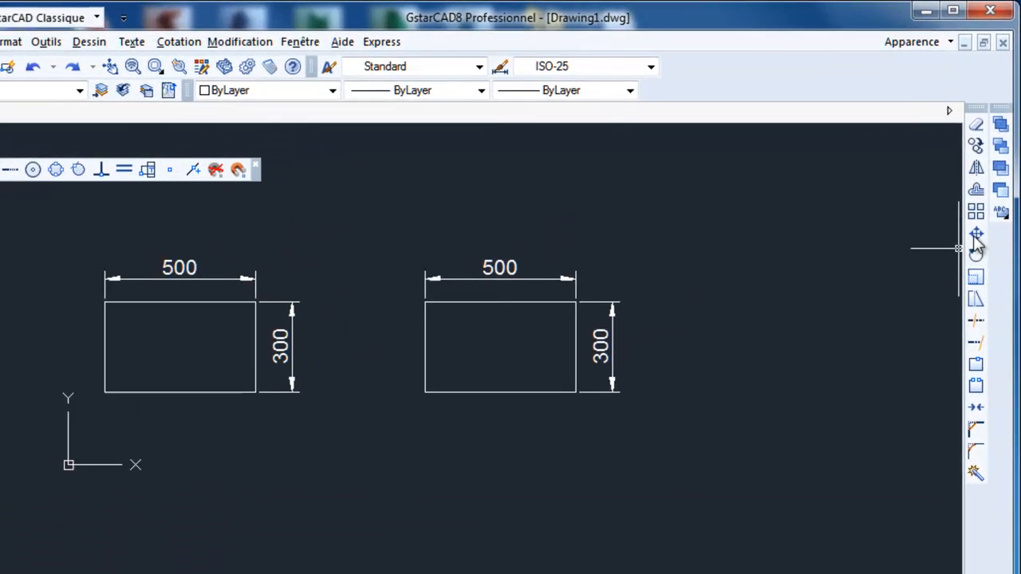
- Stretch the bottom edge of the copied rectangle, together with its vertical dimension, straight down by 100
{"action": "left_click", "coordinate": [976, 314]}
{"action": "left_click", "coordinate": [667, 483]}
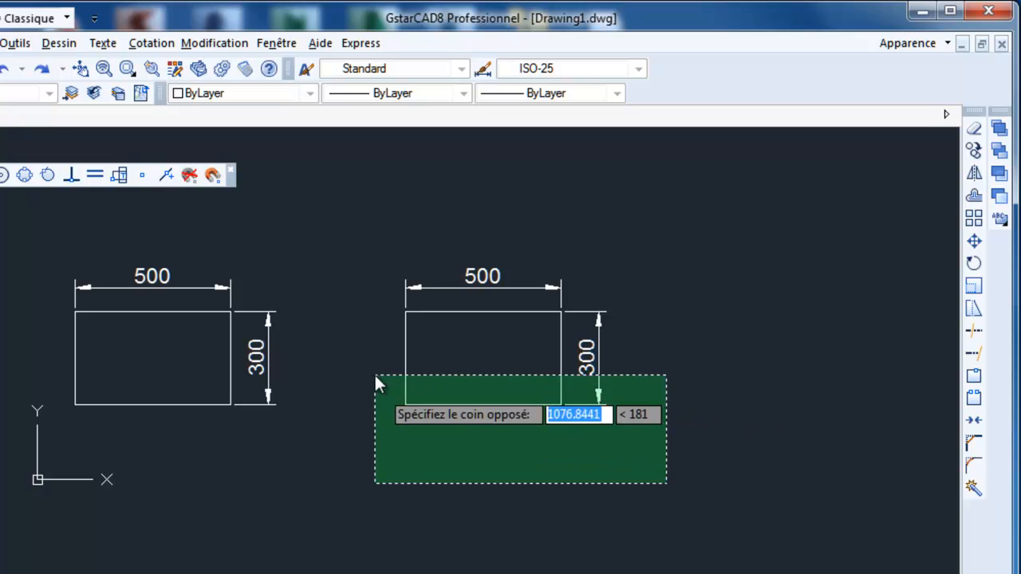
{"action": "left_click", "coordinate": [374, 373]}
{"action": "key", "text": "Return"}
{"action": "left_click", "coordinate": [462, 371]}
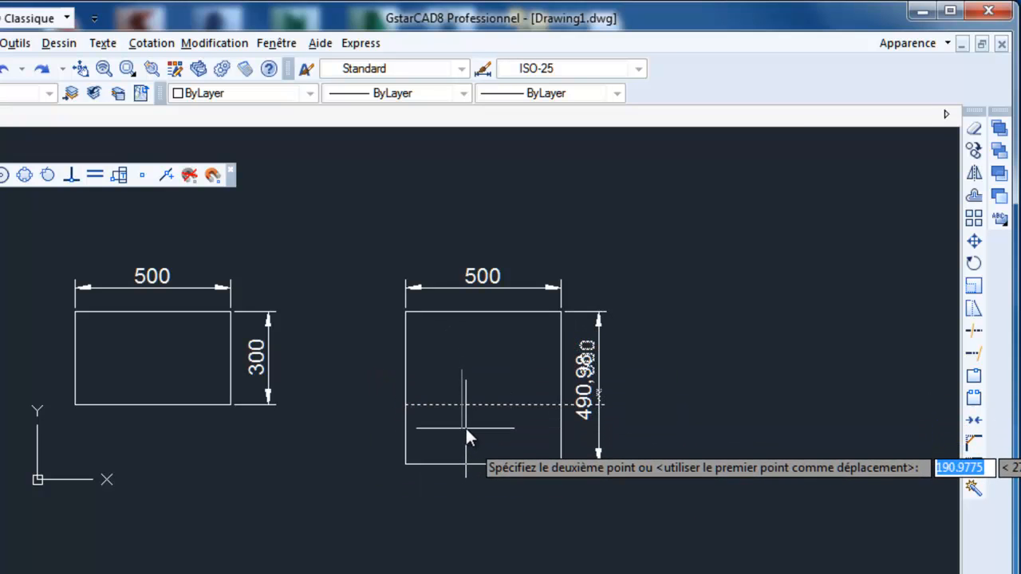
{"action": "type", "text": "100"}
{"action": "key", "text": "Return"}
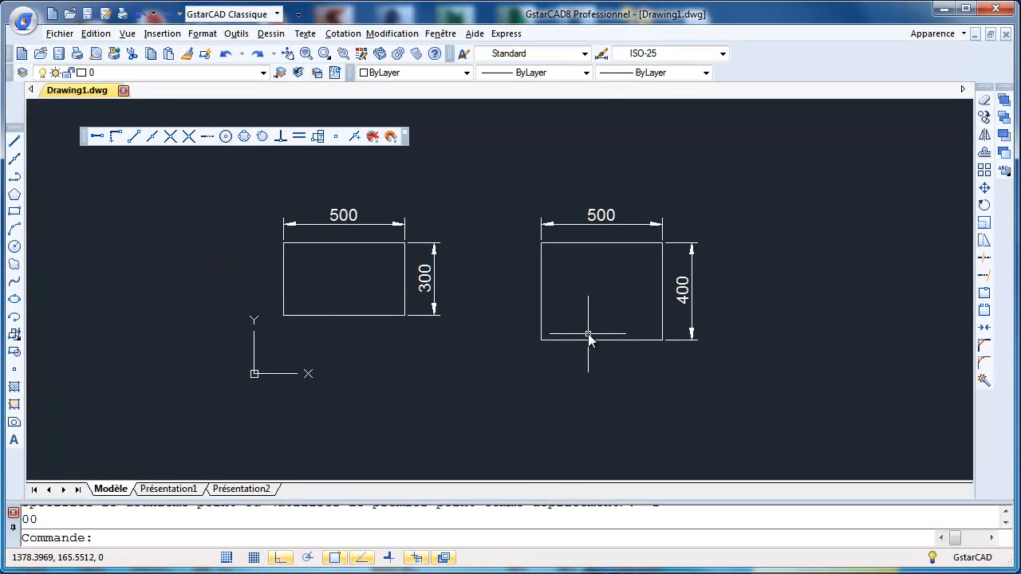